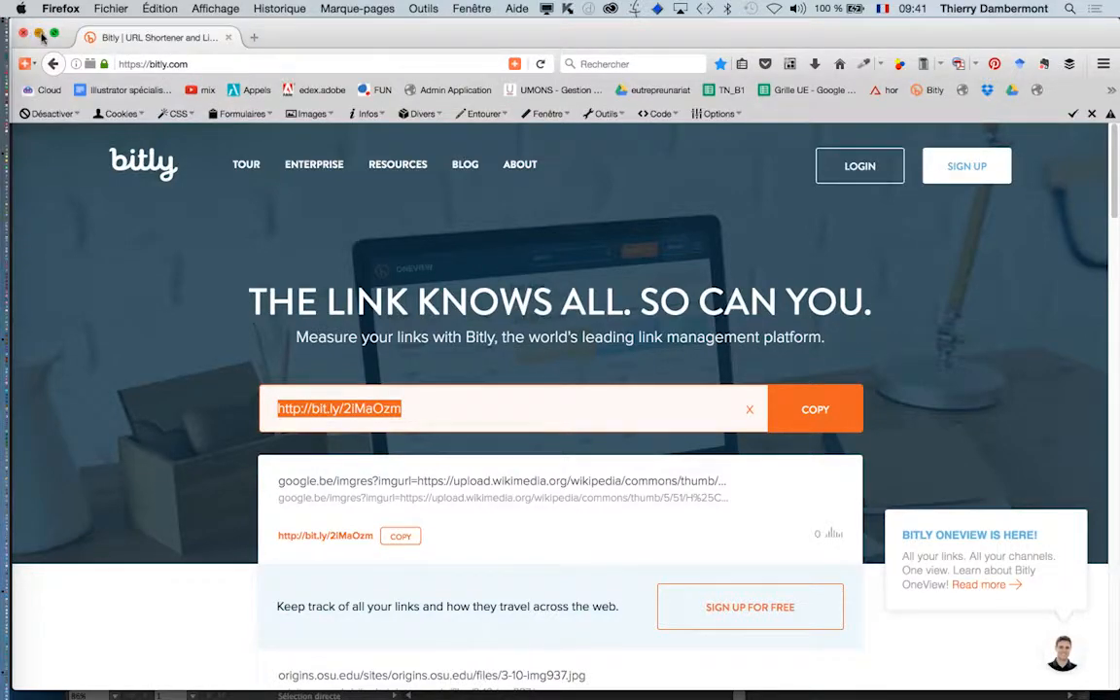
Step: Put away the Bitly window and open the full-size version of the rearing horse image from the Google image results
click(39, 34)
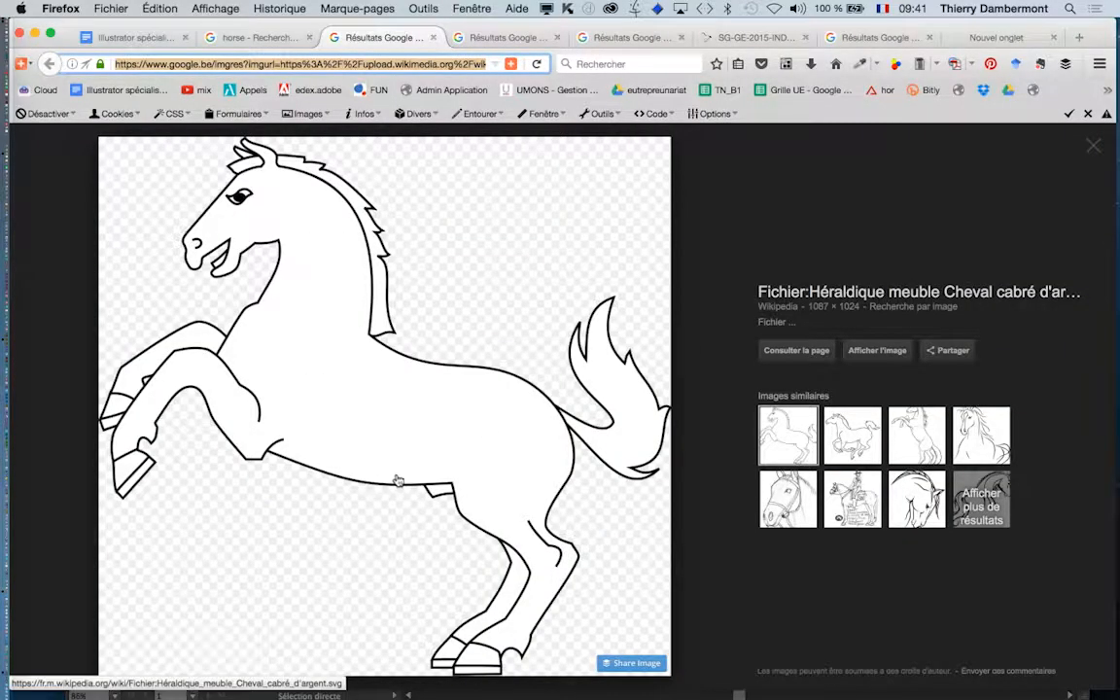
right_click(329, 310)
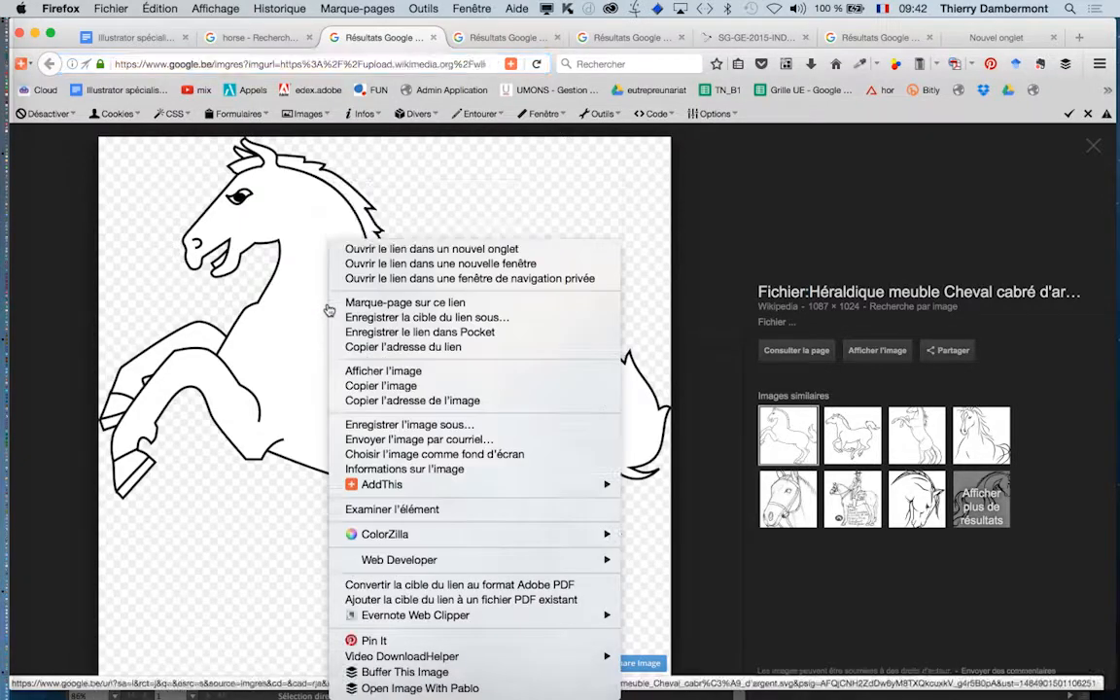
click(793, 257)
right_click(361, 237)
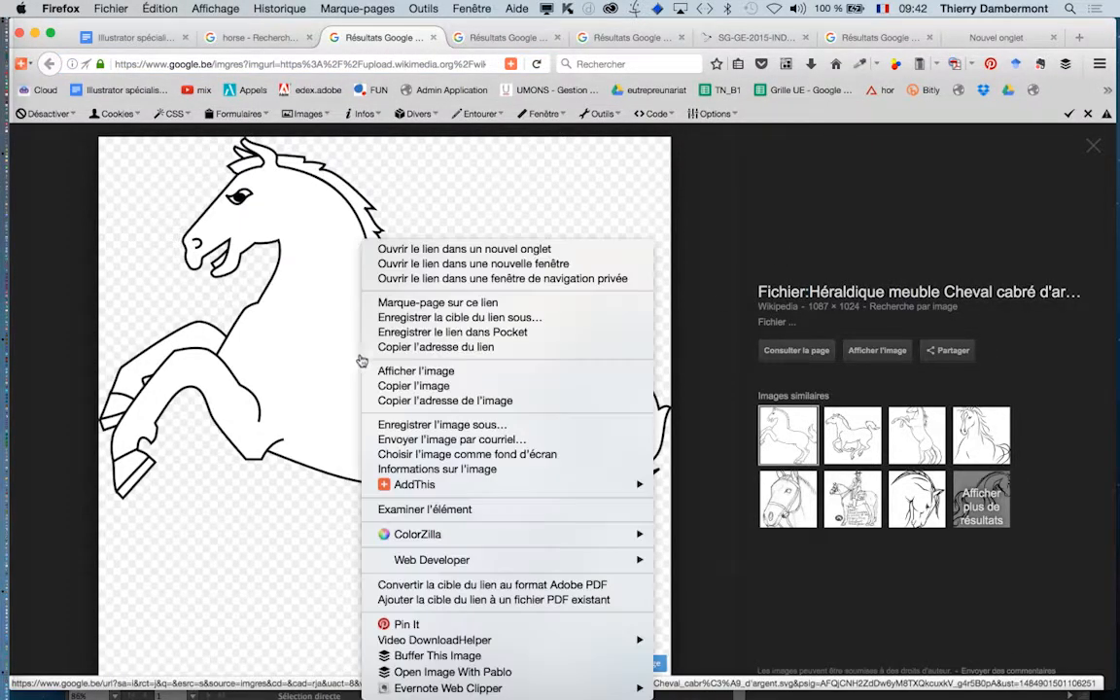
click(755, 214)
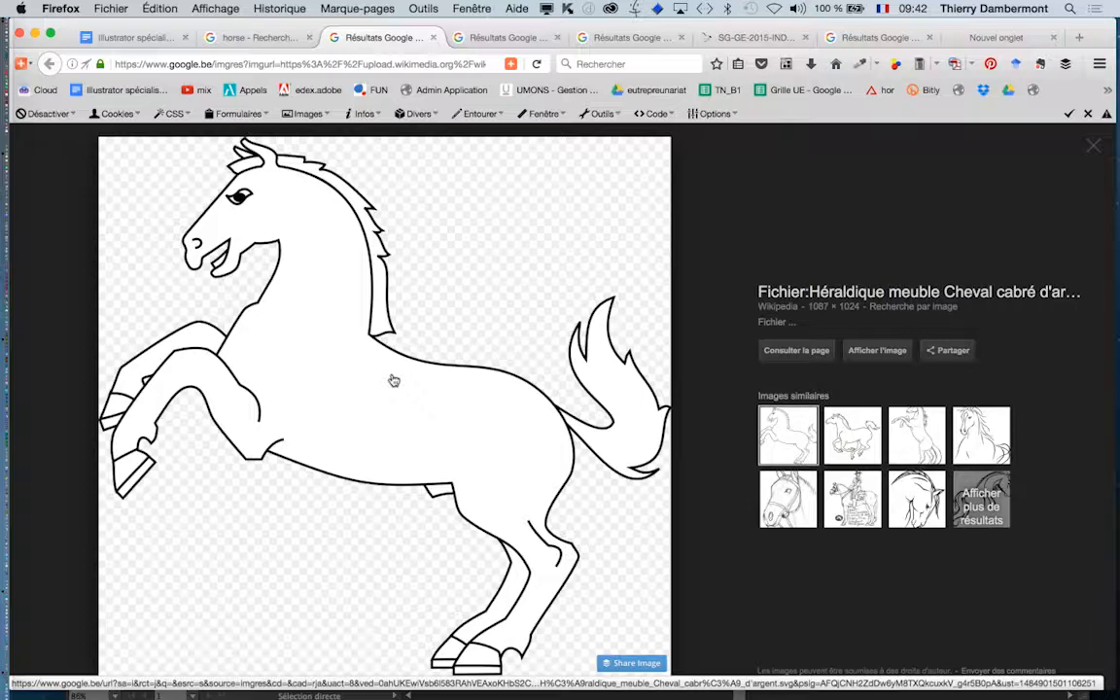
click(874, 354)
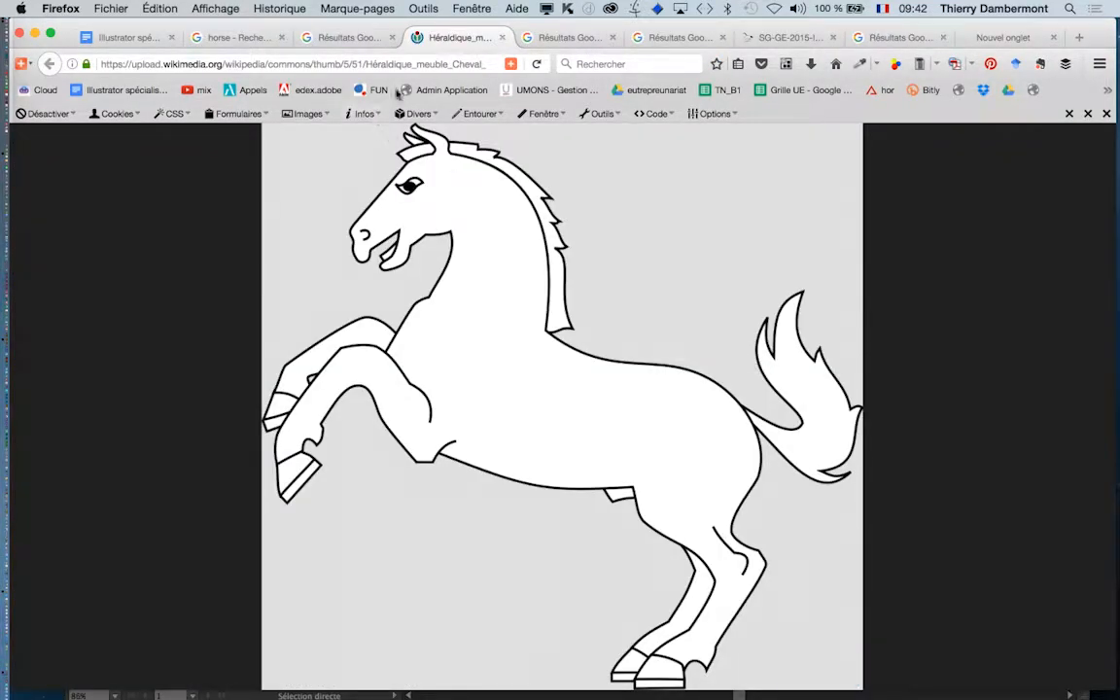
Step: Examine the full web address of the opened horse image through to its file name and extension
click(455, 63)
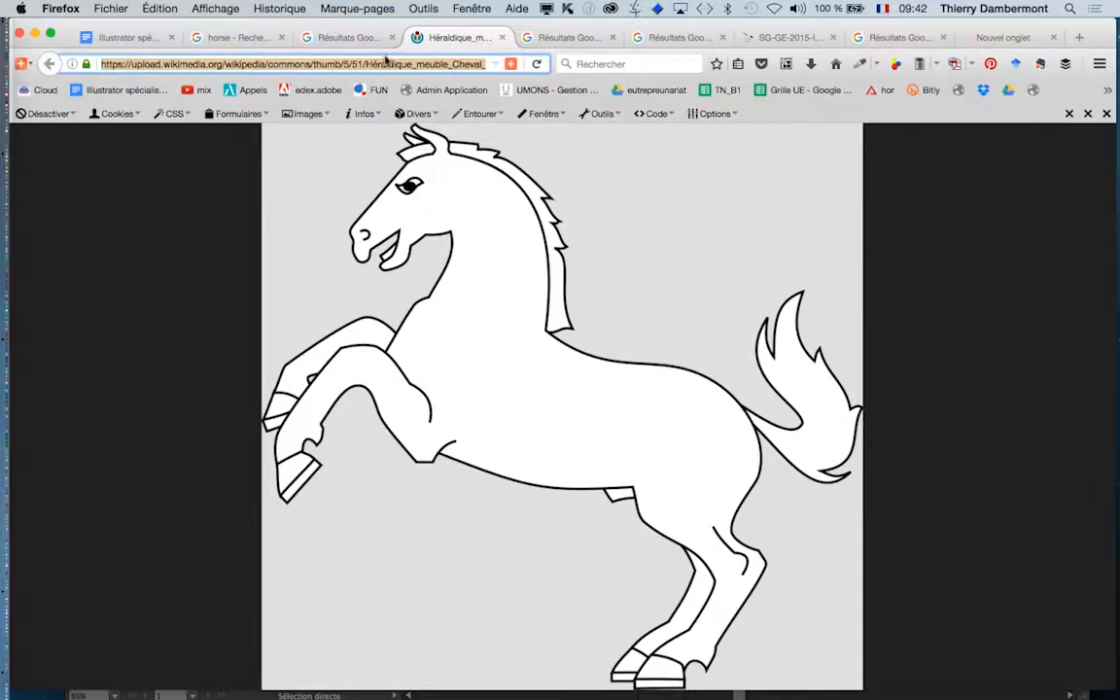
click(322, 38)
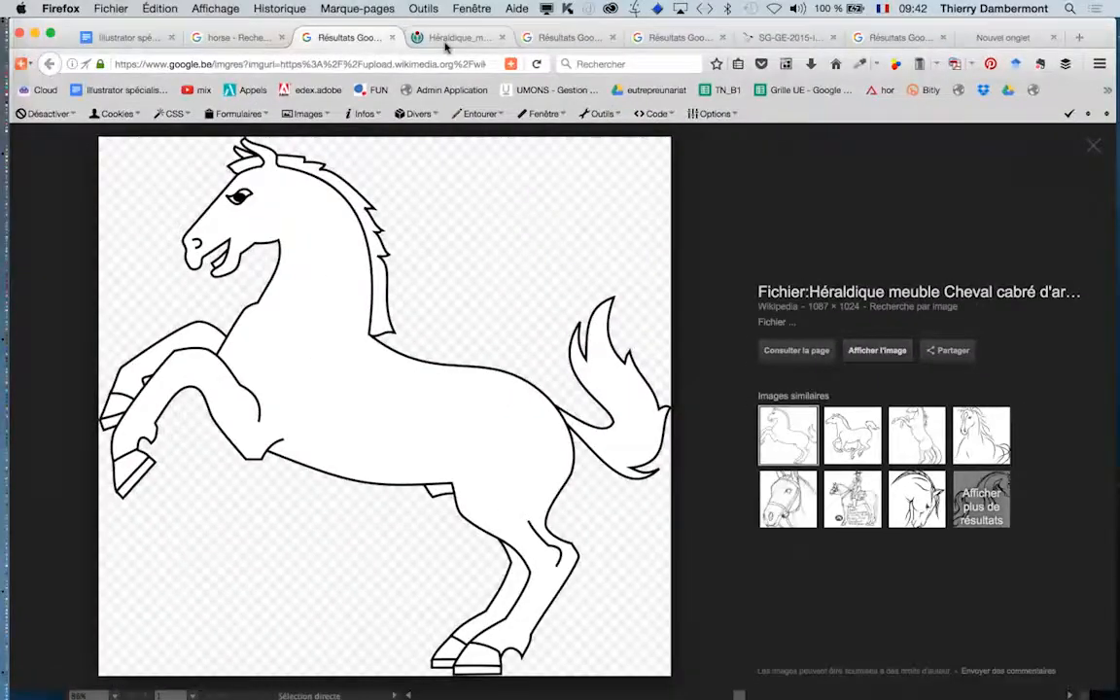
click(453, 38)
click(459, 65)
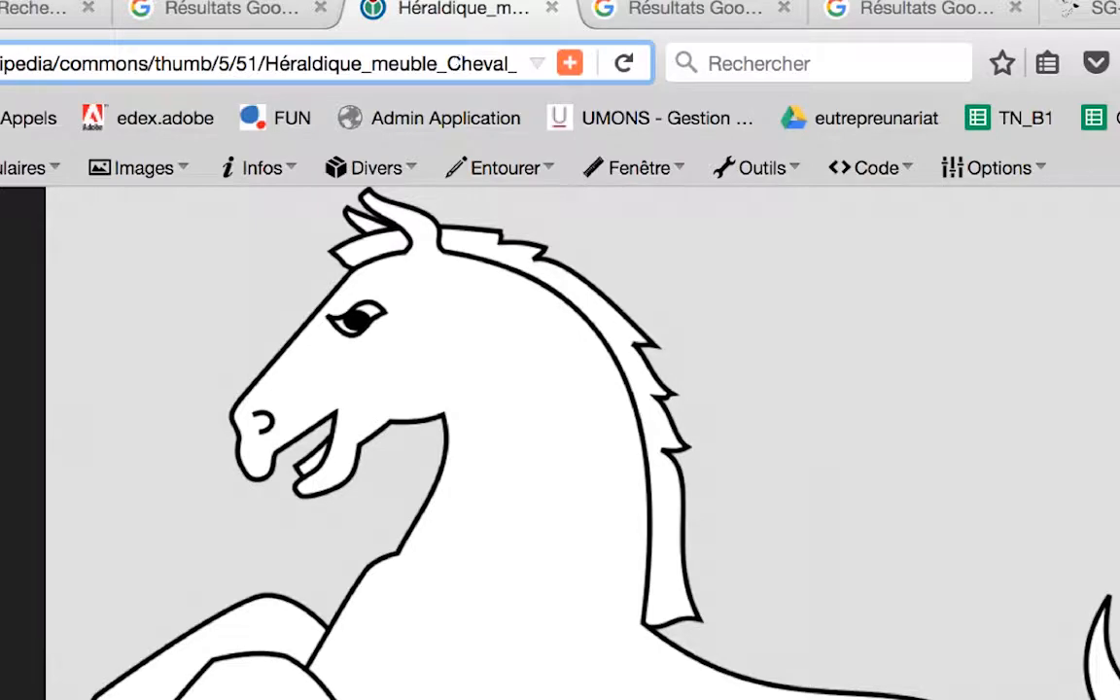
text(cabré_d'ar)
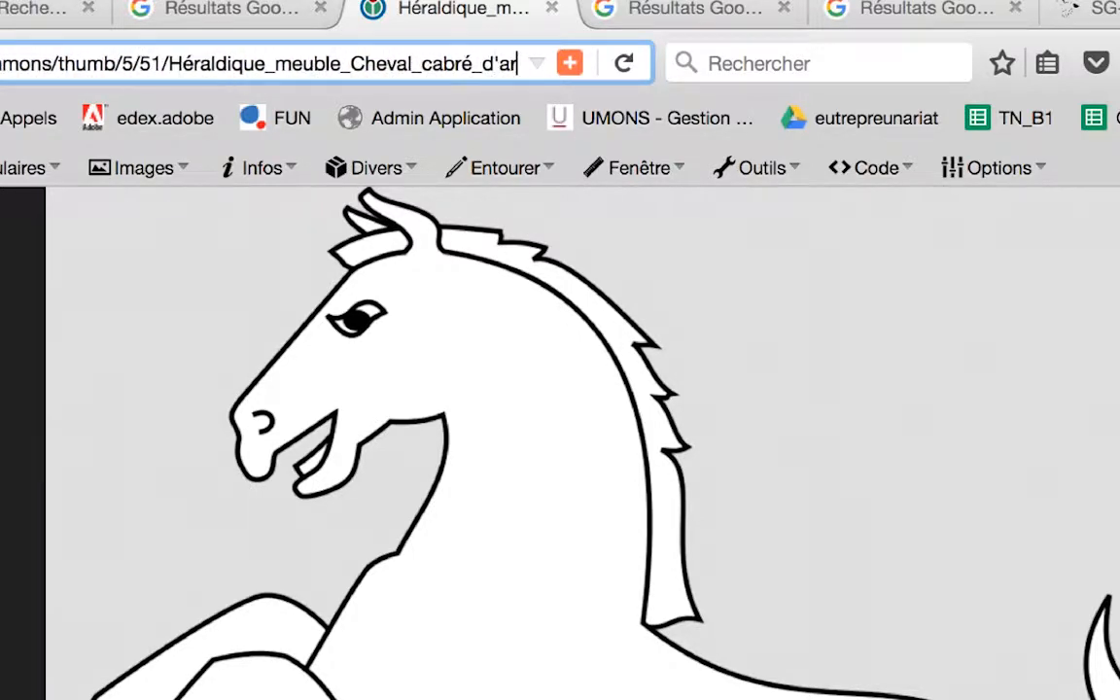
text(gent.svg/1087px-Hér)
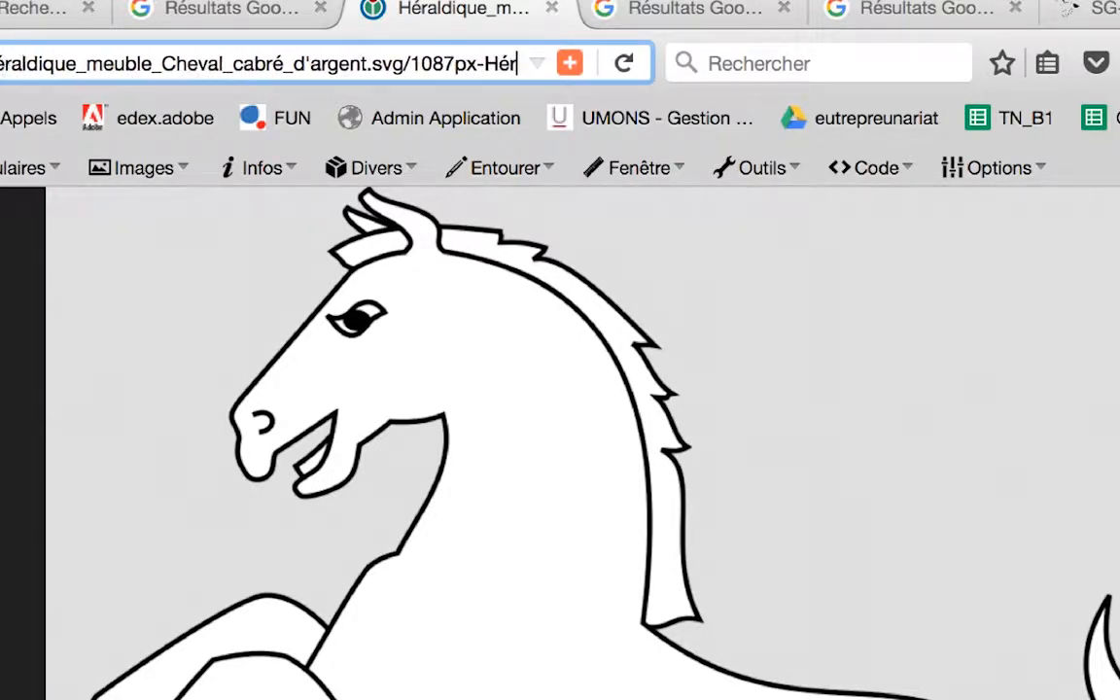
text(aldique_meuble_Cheval_cab)
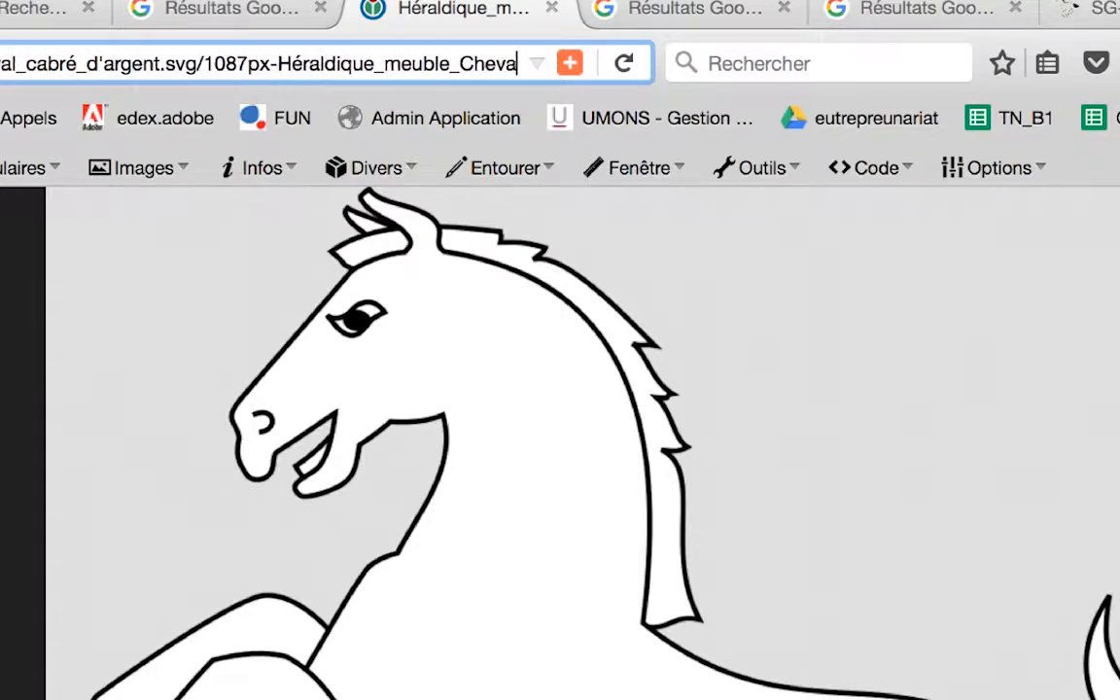
text(ré_d'argent.svg.png)
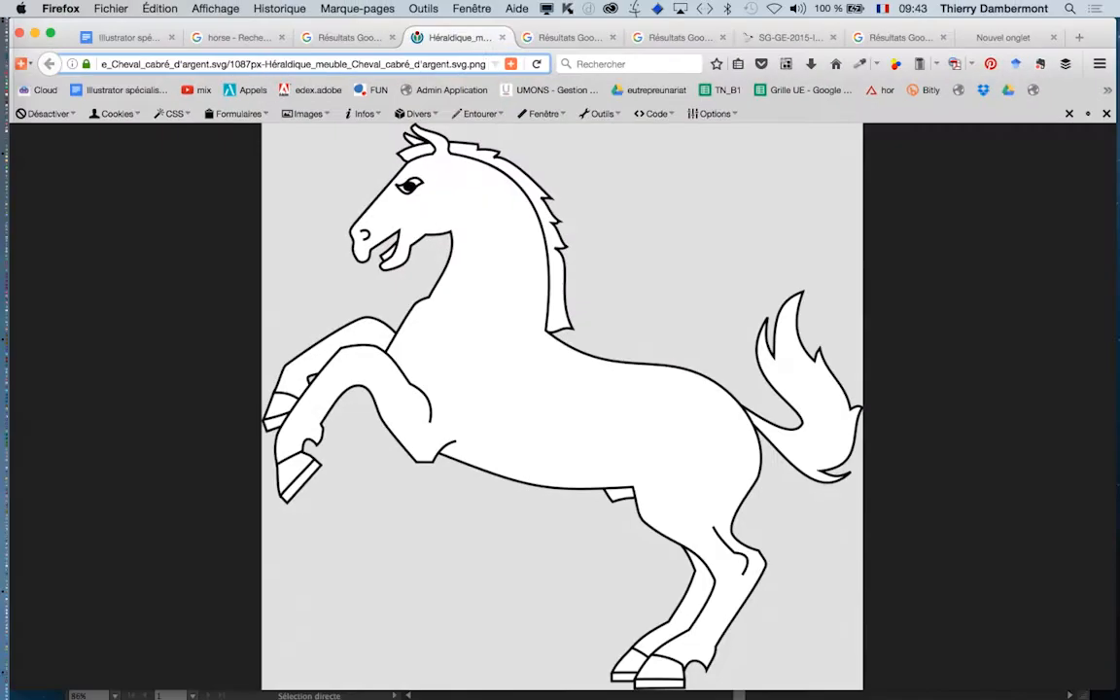
Step: Start saving the horse image and create a folder named "vectorisation des contours" inside "jour 4 - docs" for it
right_click(501, 287)
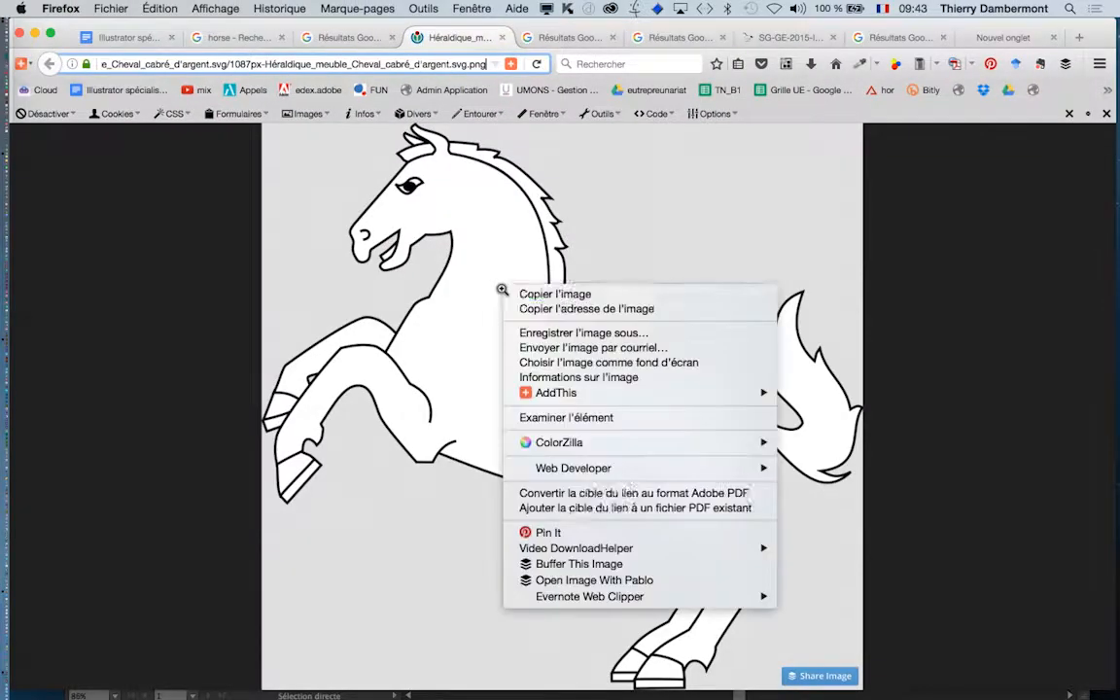
click(550, 334)
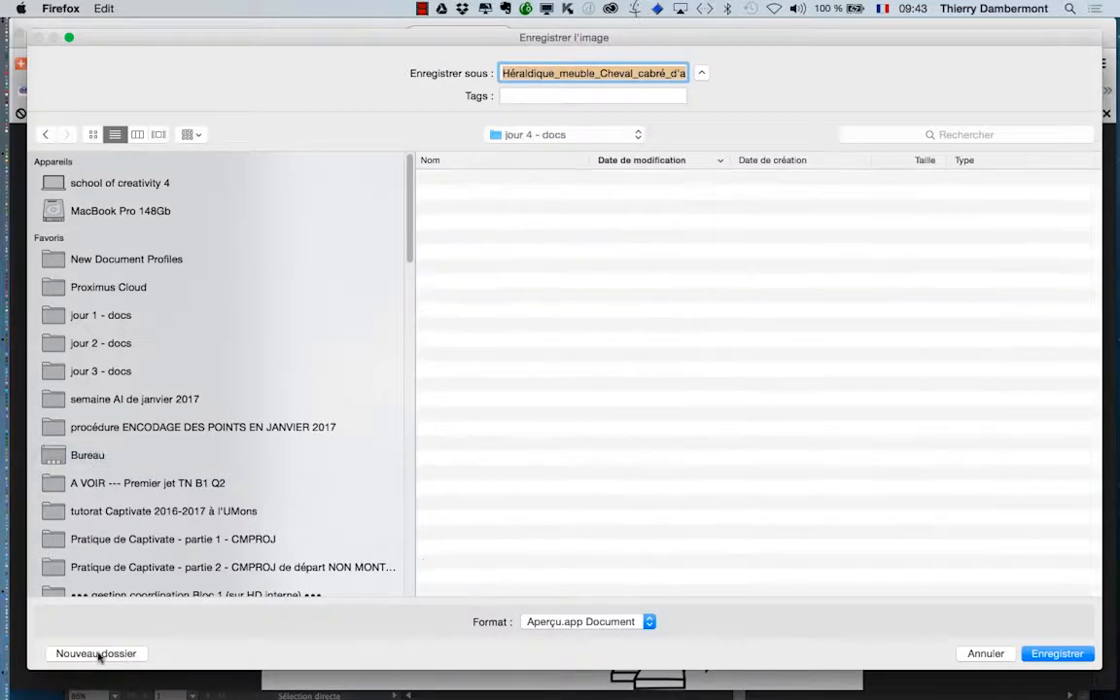
click(100, 653)
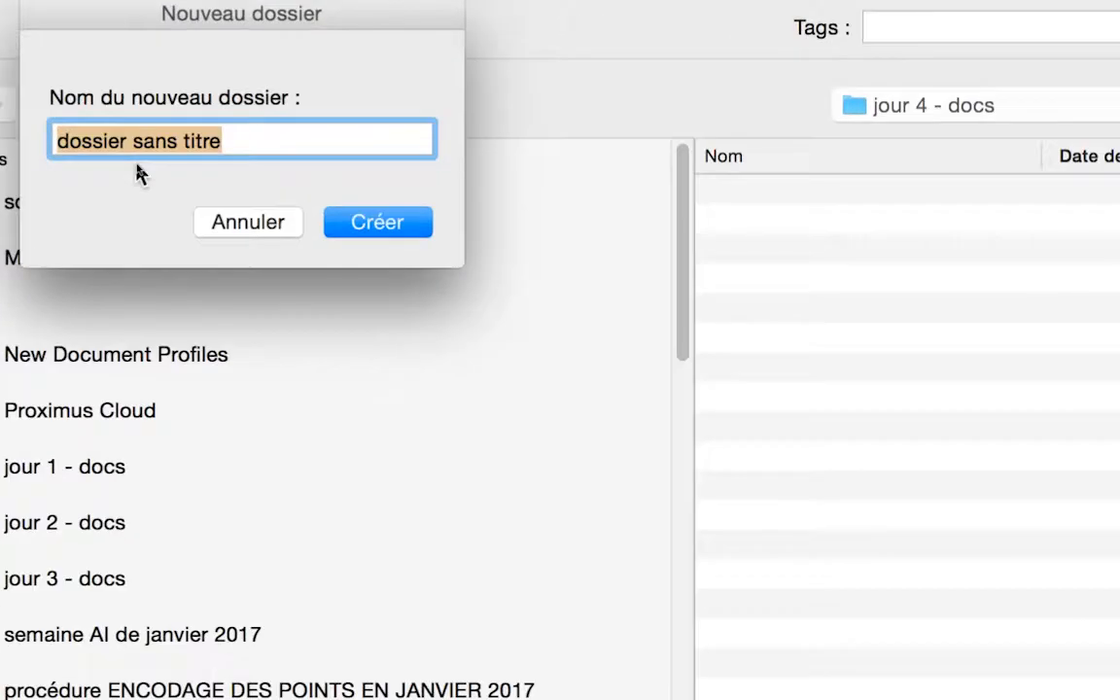
text(vecto)
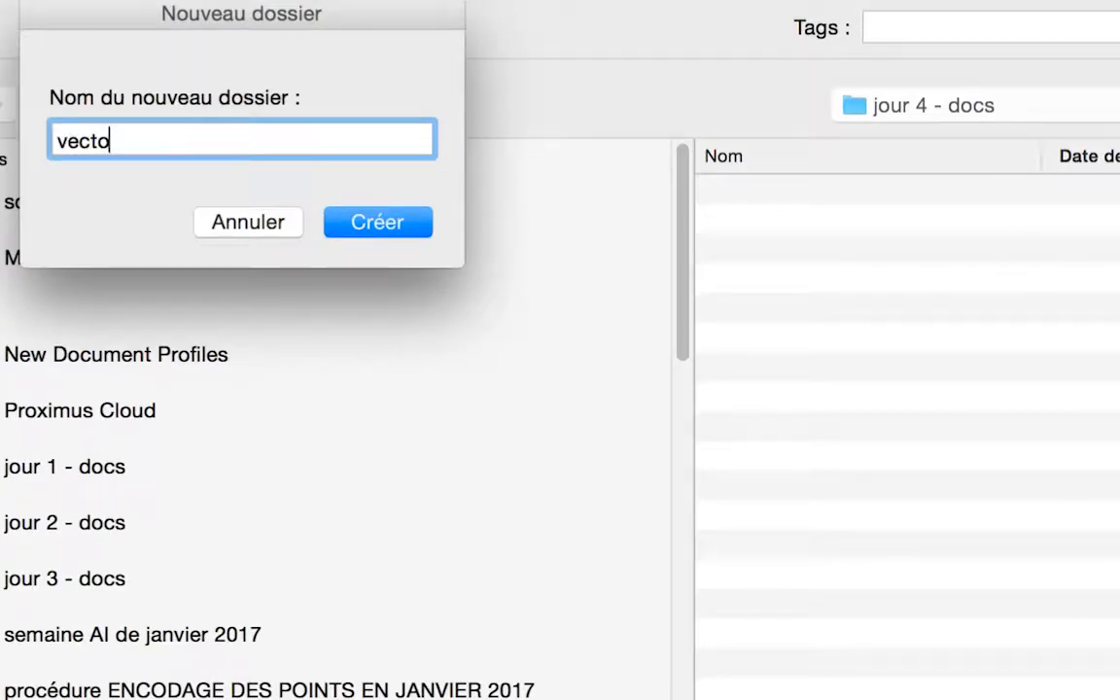
text(risation de)
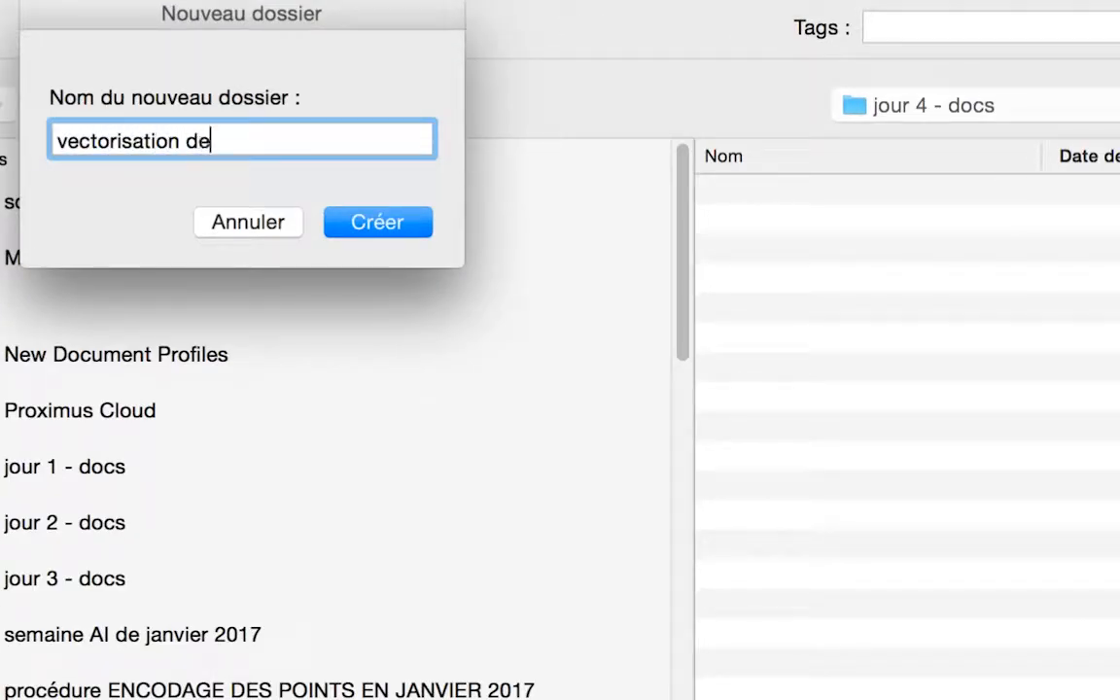
text(s contours)
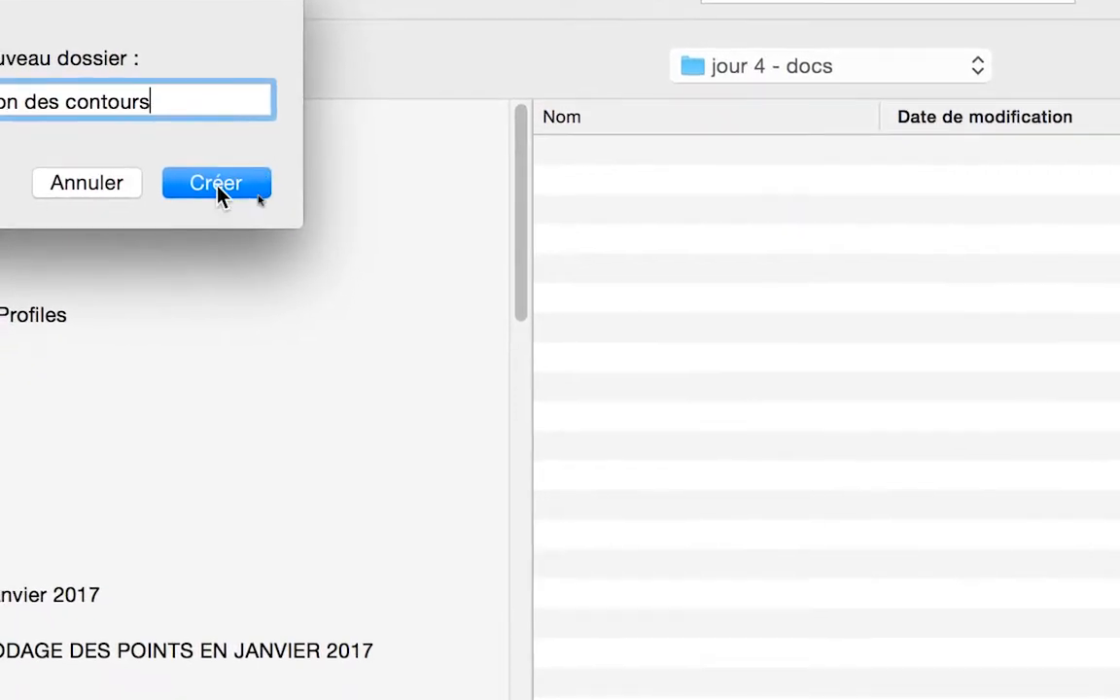
click(378, 222)
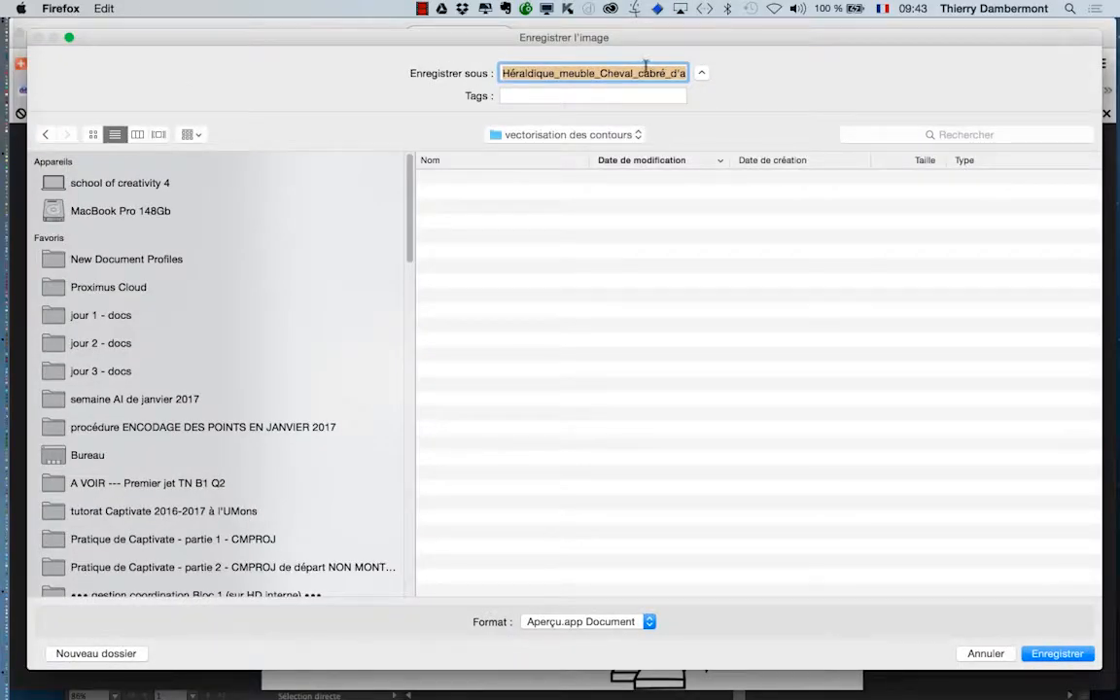
Step: Shorten the image's file name to Cheval.png and save it in the new folder
click(642, 73)
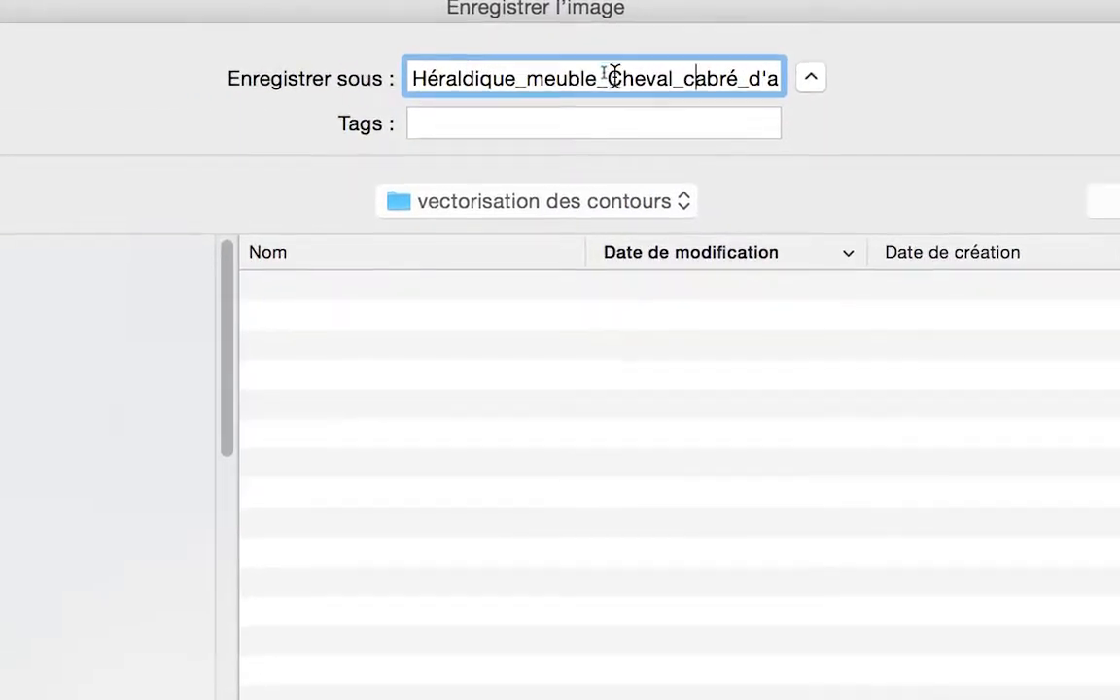
drag(584, 74, 556, 13)
key(BackSpace)
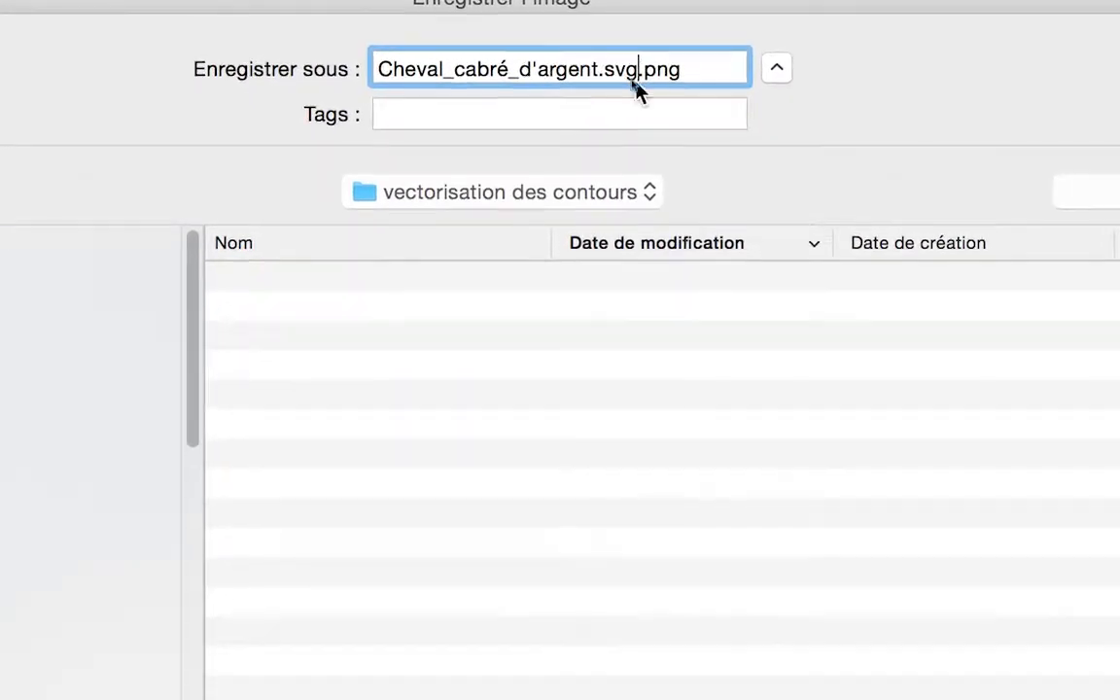
drag(640, 78, 483, 84)
drag(581, 83, 544, 83)
key(BackSpace)
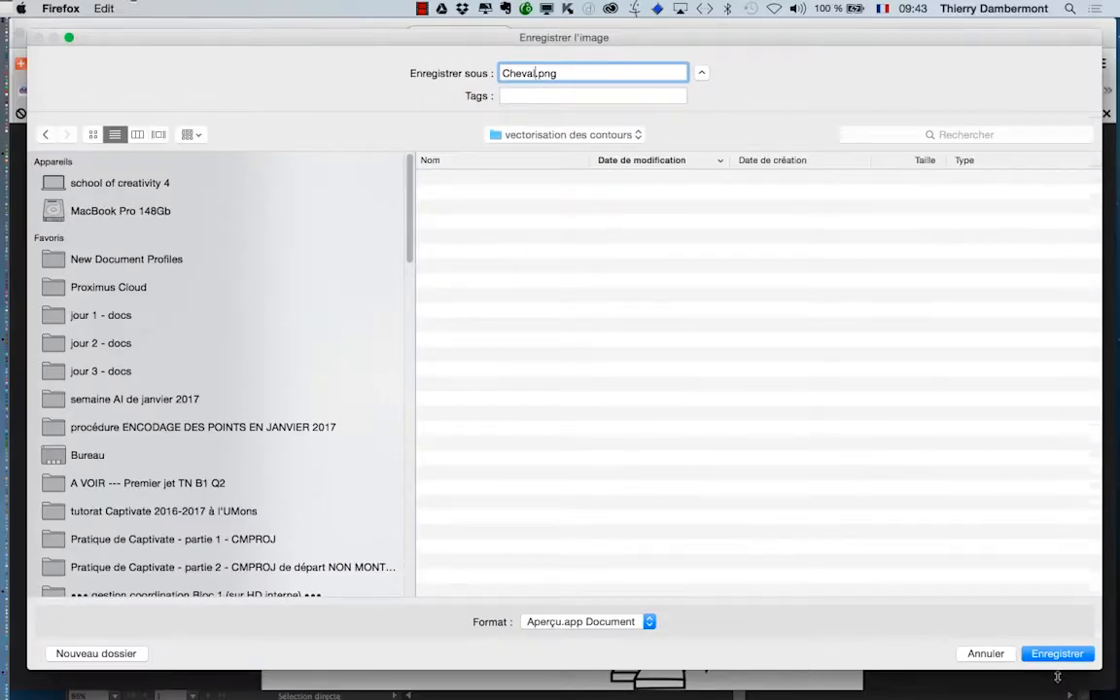
key(Return)
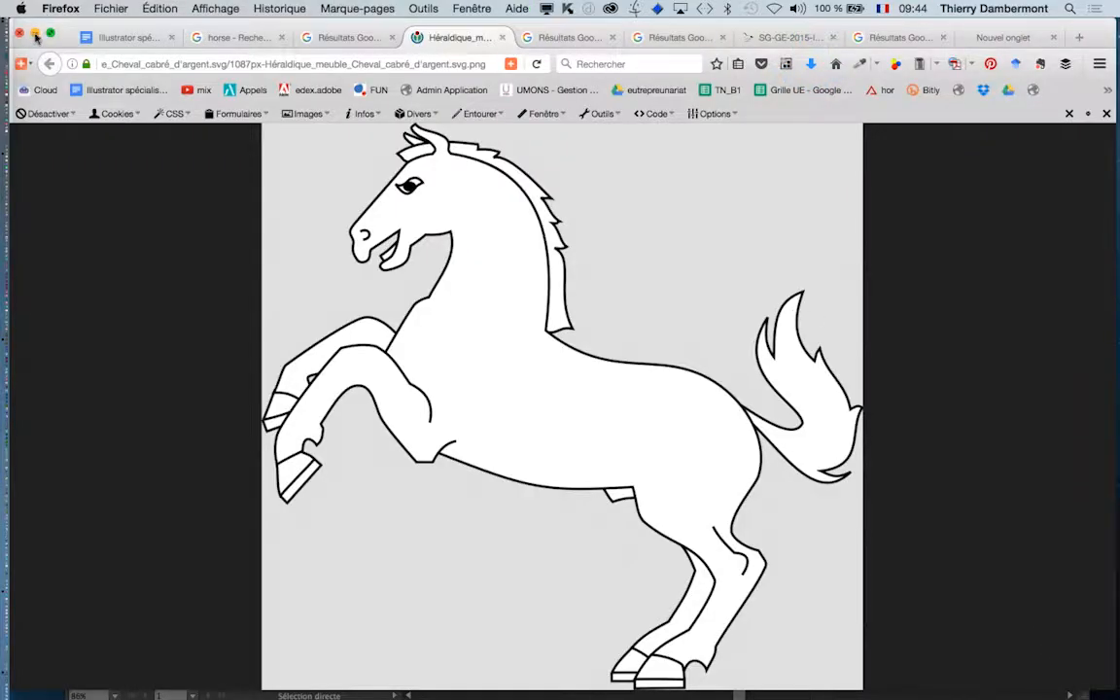
Step: Switch to Illustrator and import Cheval.png from "jour 4 - docs" / "vectorisation des contours" as a linked image in the blank document
click(35, 34)
click(310, 177)
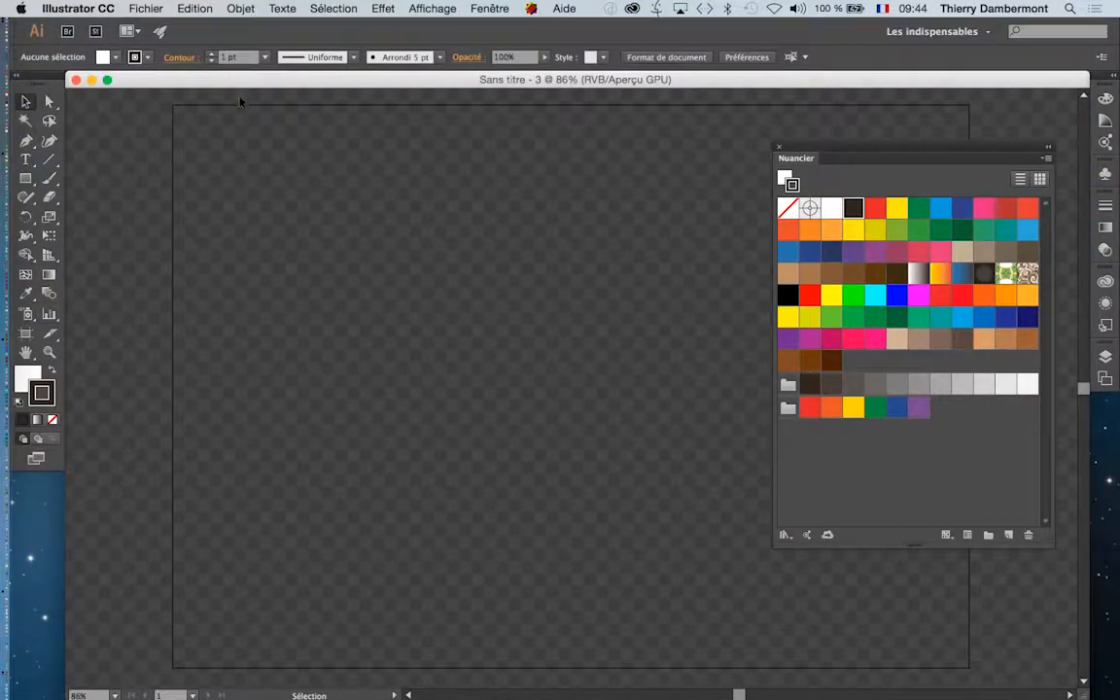
click(145, 8)
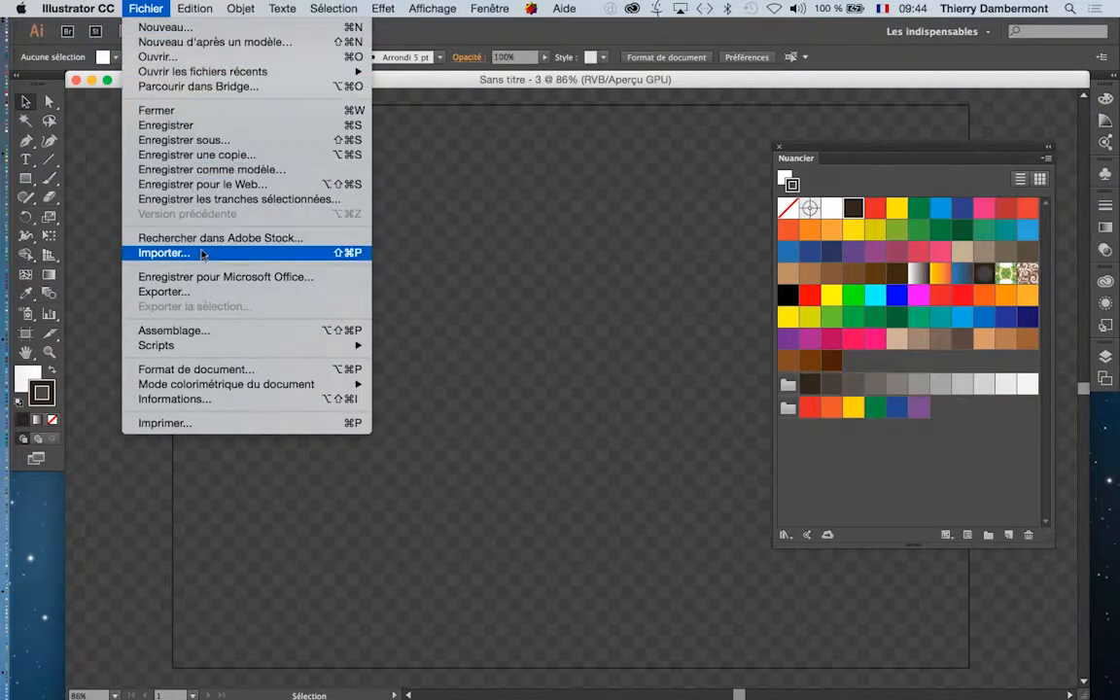
click(181, 230)
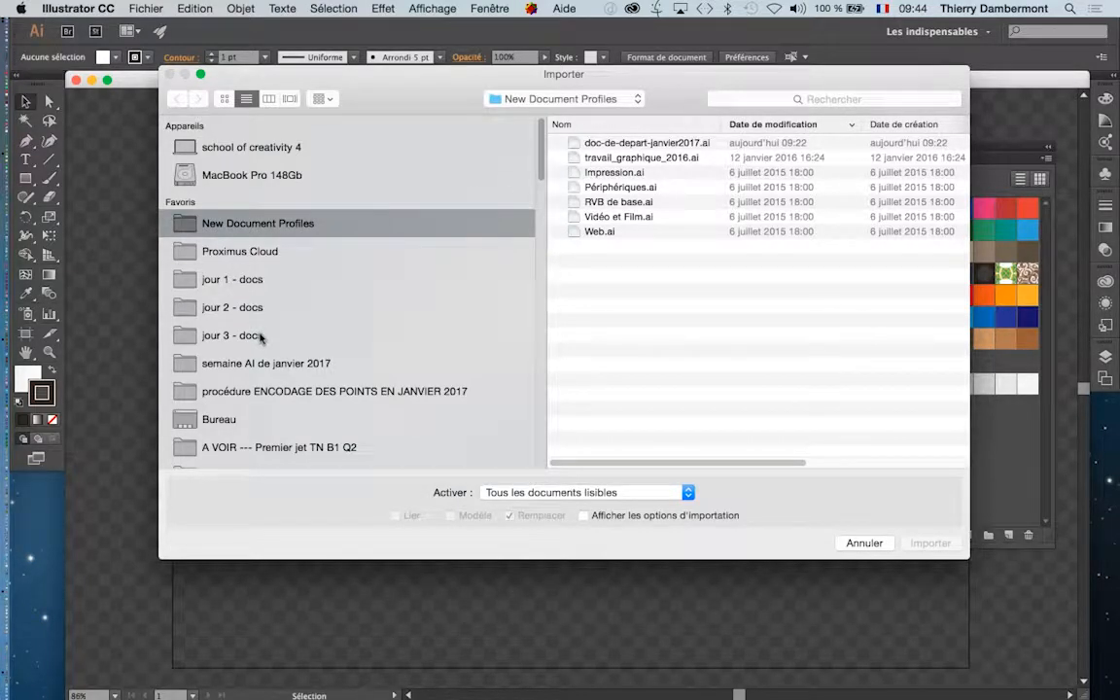
click(292, 364)
double_click(681, 144)
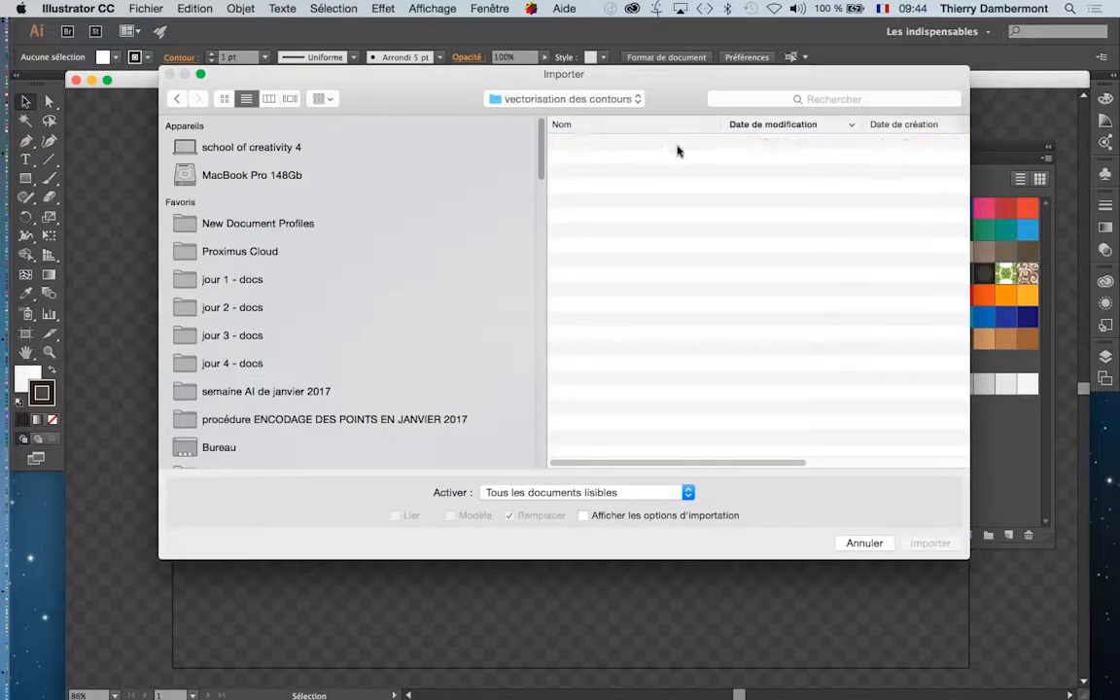
click(673, 144)
click(922, 545)
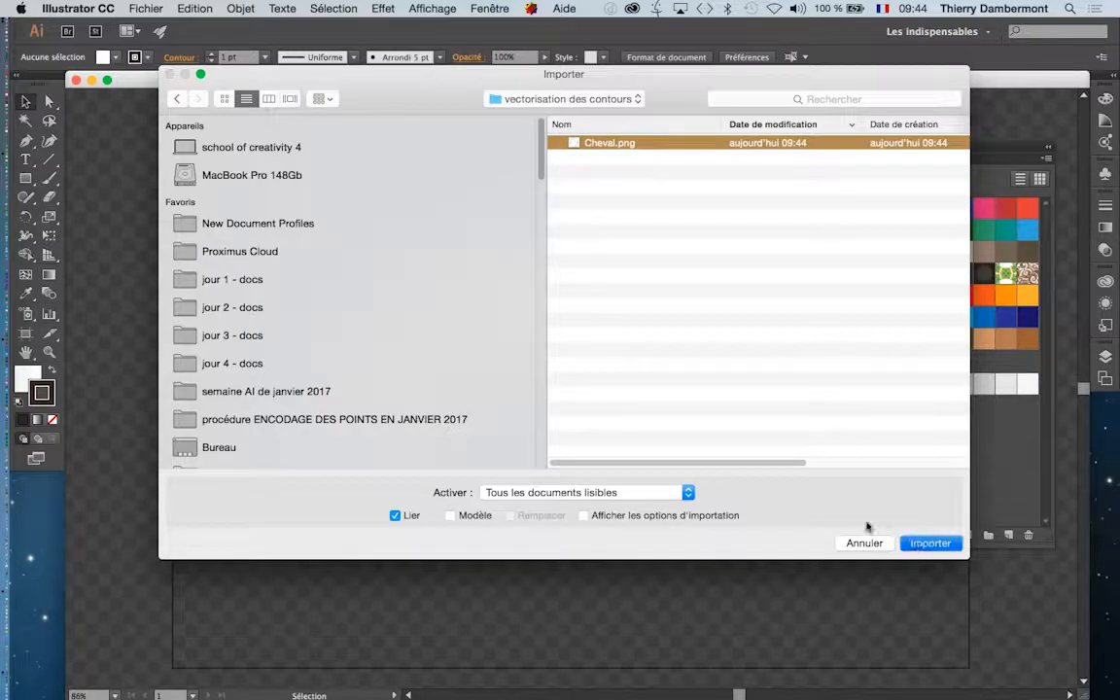
click(230, 178)
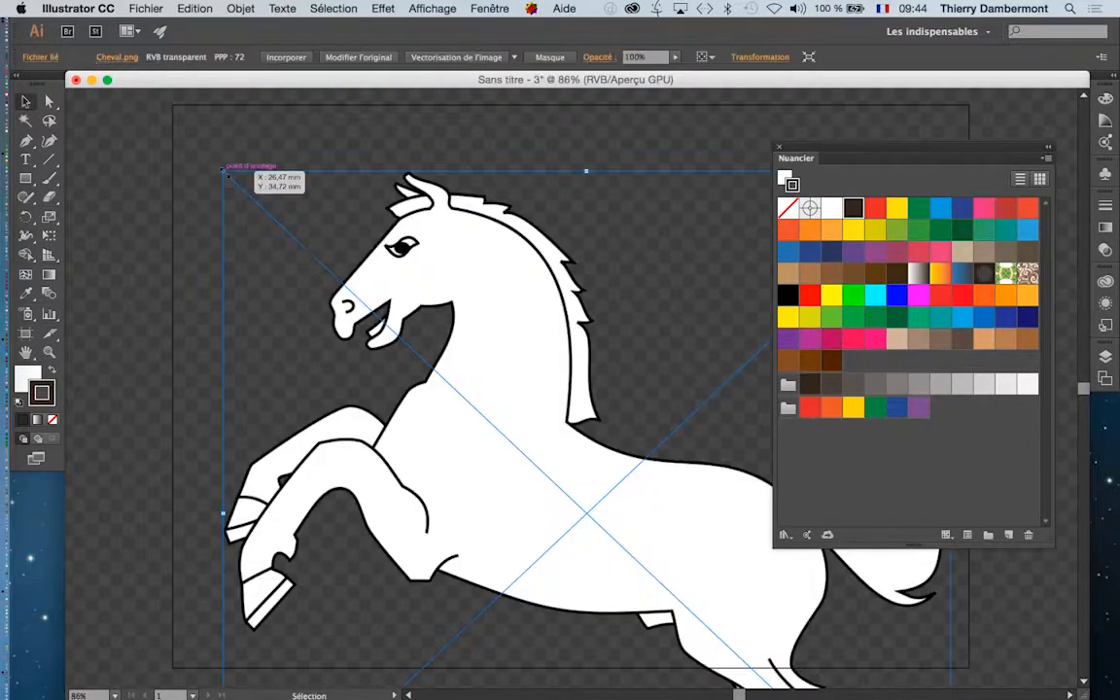
Step: Scale the horse image down with Free Transform and move it so it fits within the artboard, roughly centred
drag(488, 434, 458, 375)
scroll(458, 377, down, 2)
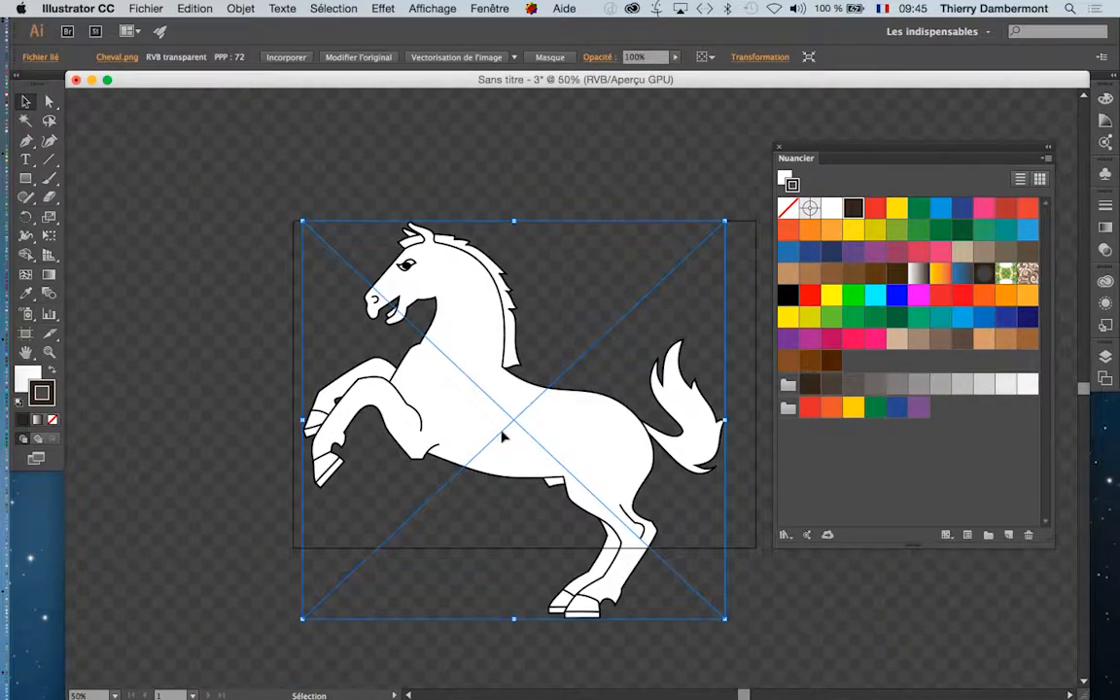
click(51, 236)
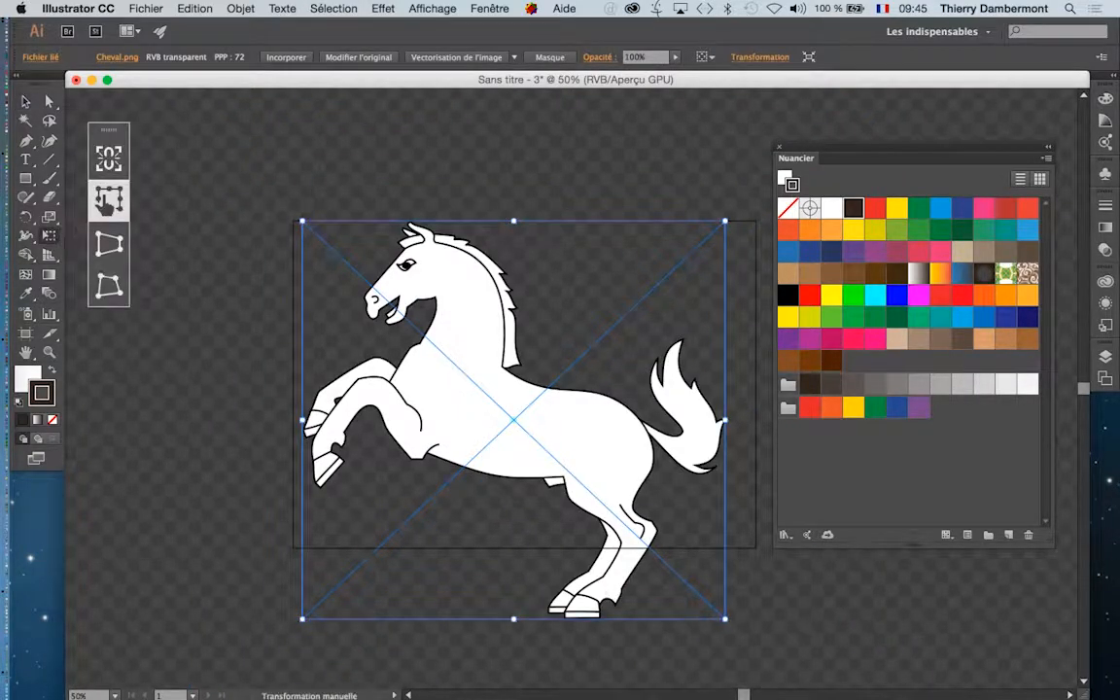
drag(724, 619, 626, 526)
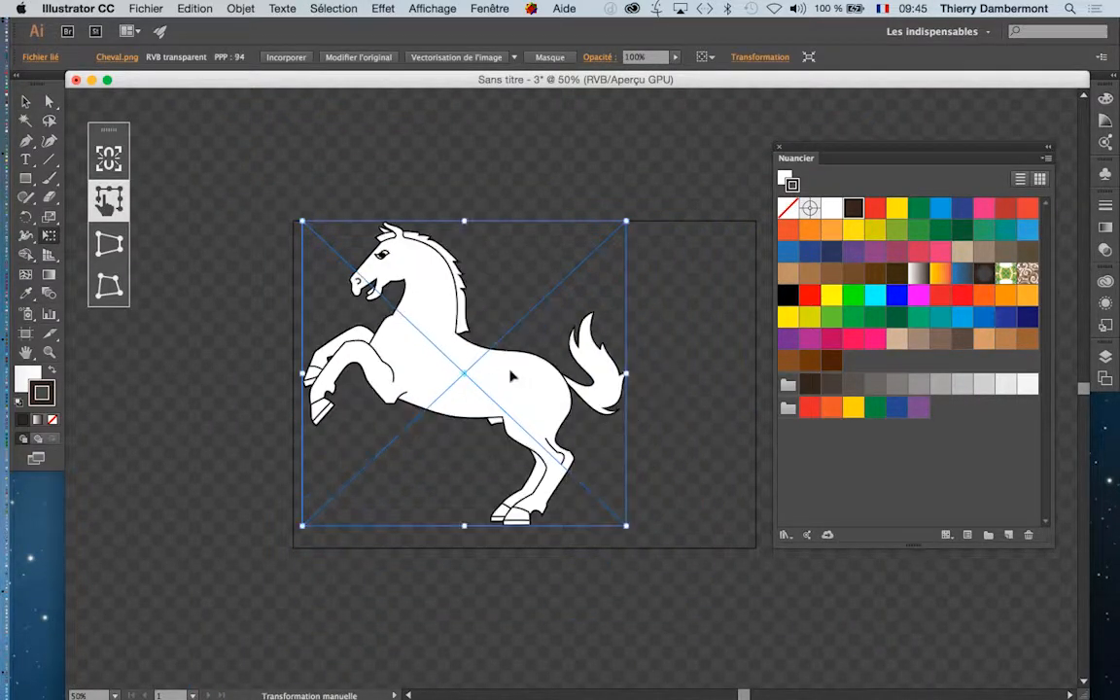
drag(534, 397, 601, 408)
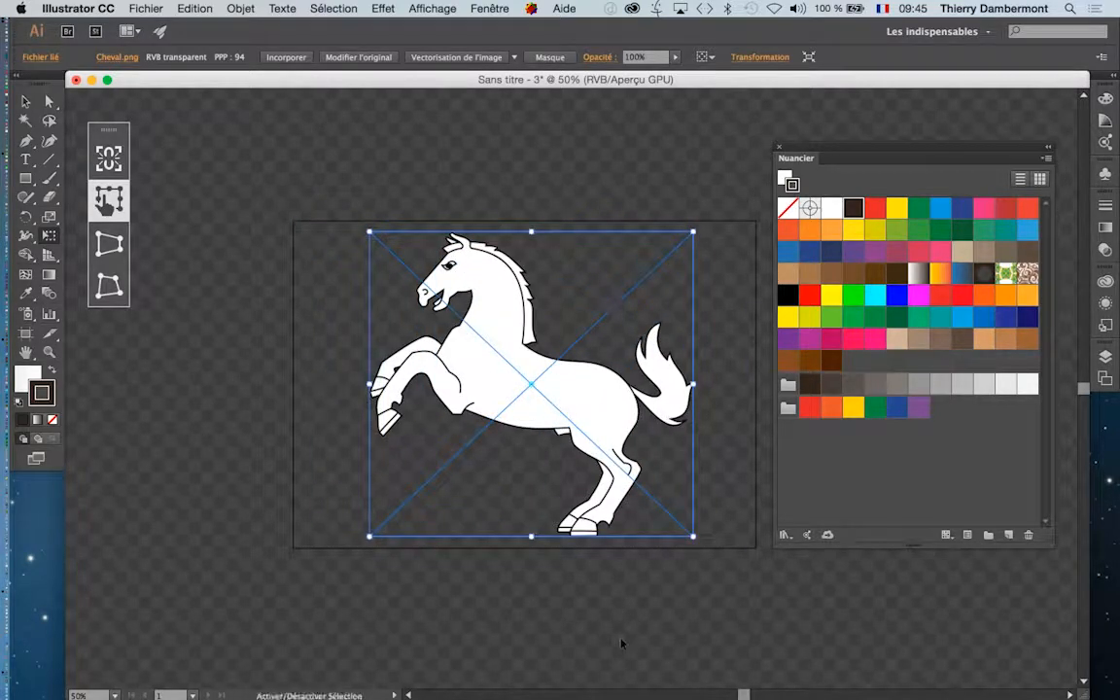
Step: Open the Image Trace panel, place it beside the horse and close the Swatches panel
drag(430, 353, 251, 291)
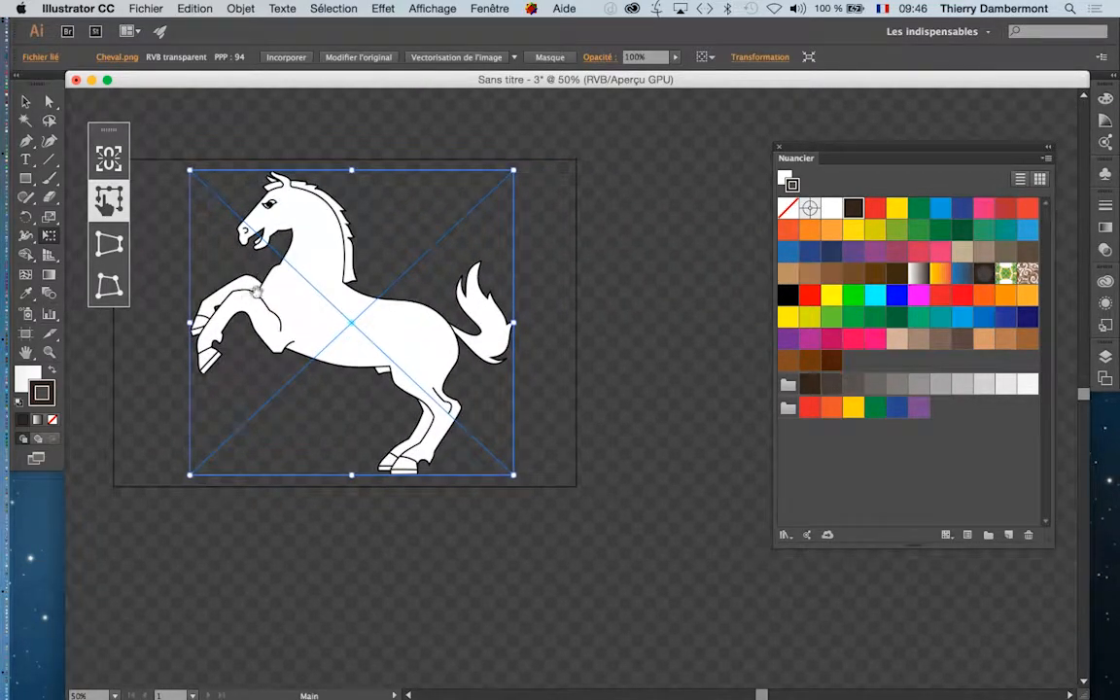
click(489, 8)
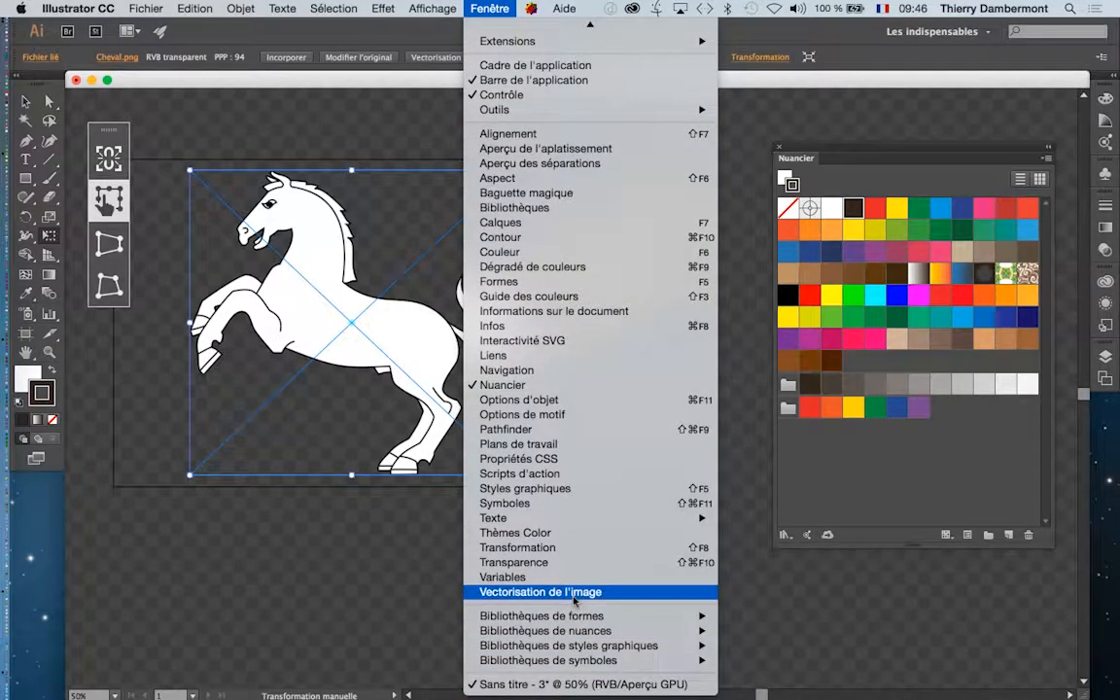
click(574, 595)
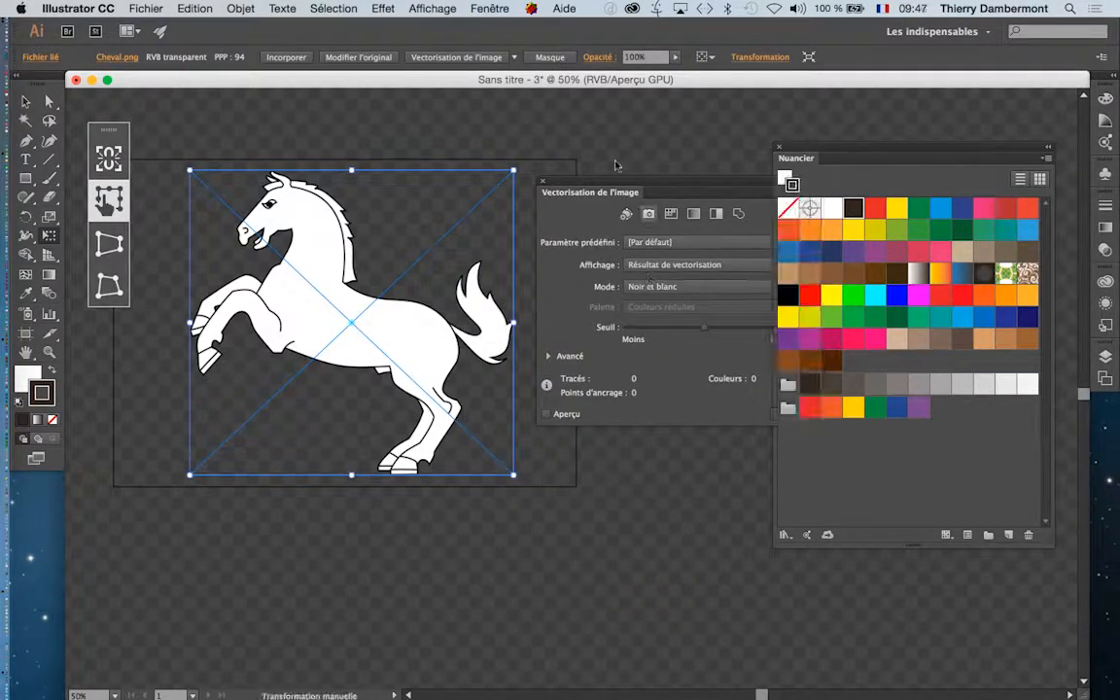
drag(556, 191, 536, 132)
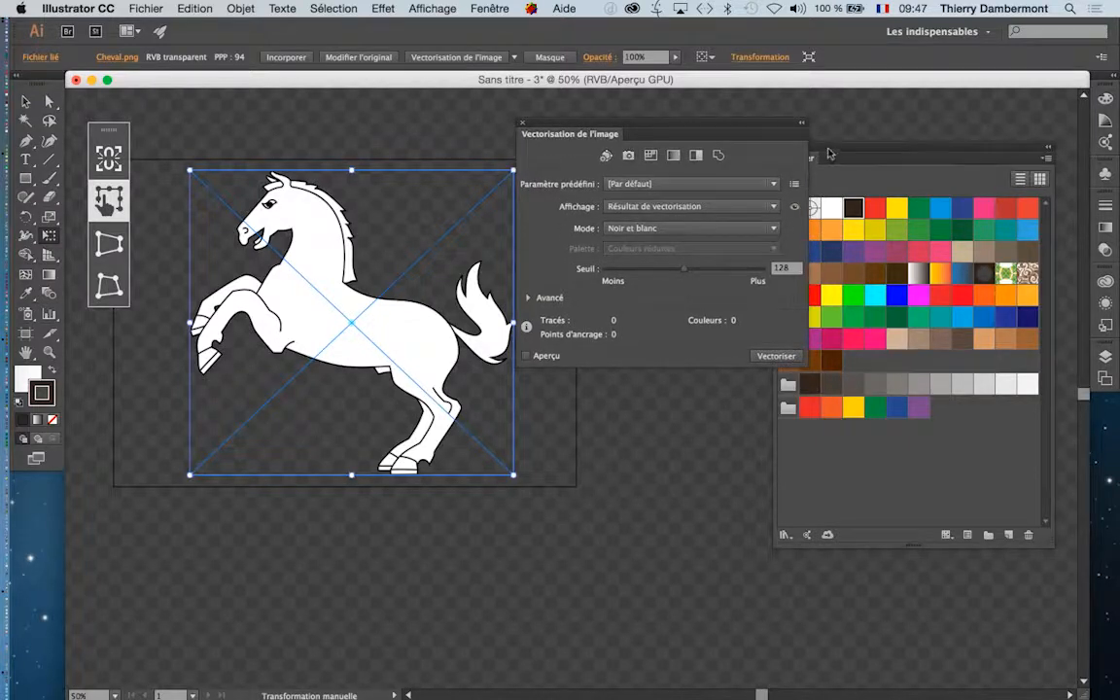
drag(801, 166, 843, 179)
click(844, 176)
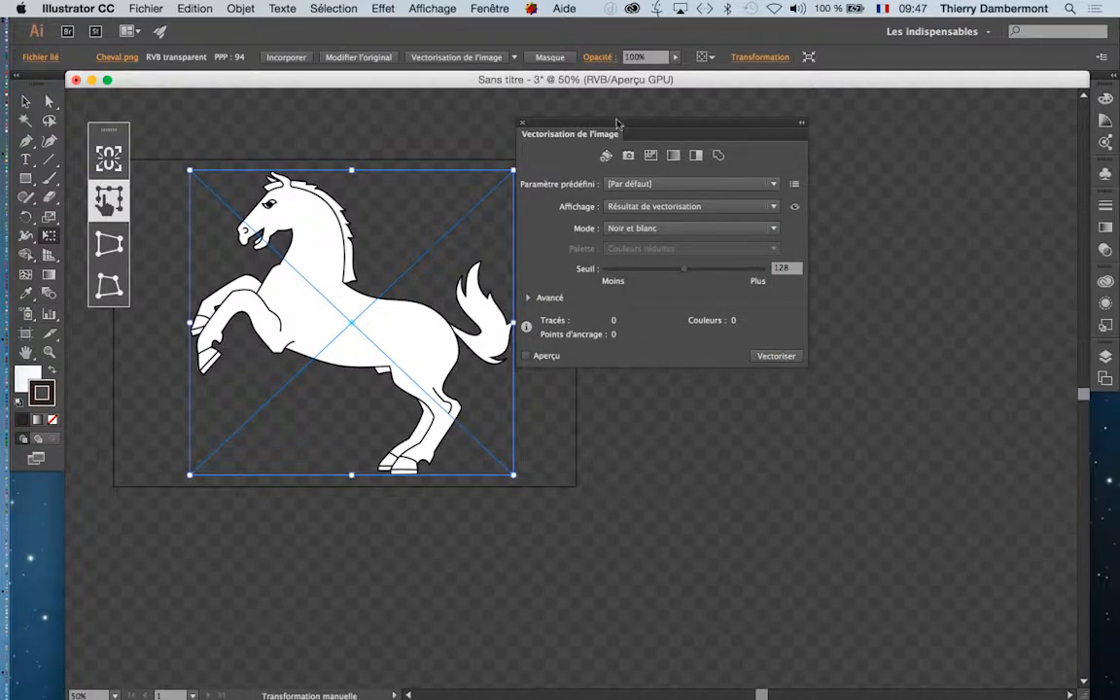
drag(622, 129, 700, 116)
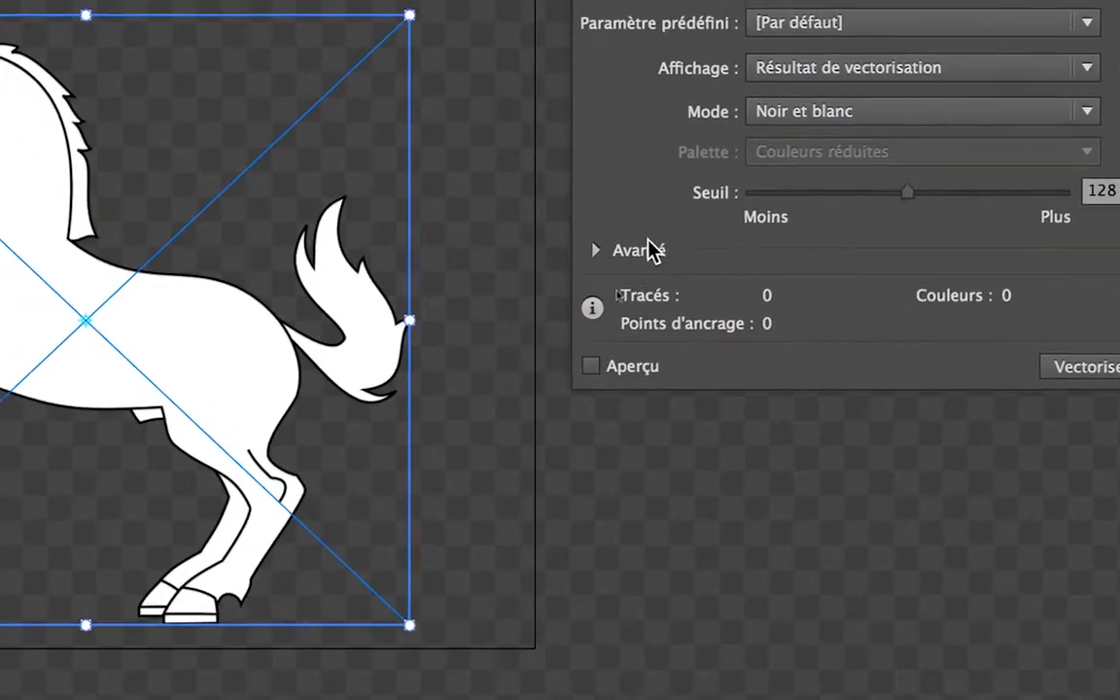
Step: Trace the horse in black and white with Ignore White (Ignorer le blanc) enabled in the advanced options and the preview on
click(637, 240)
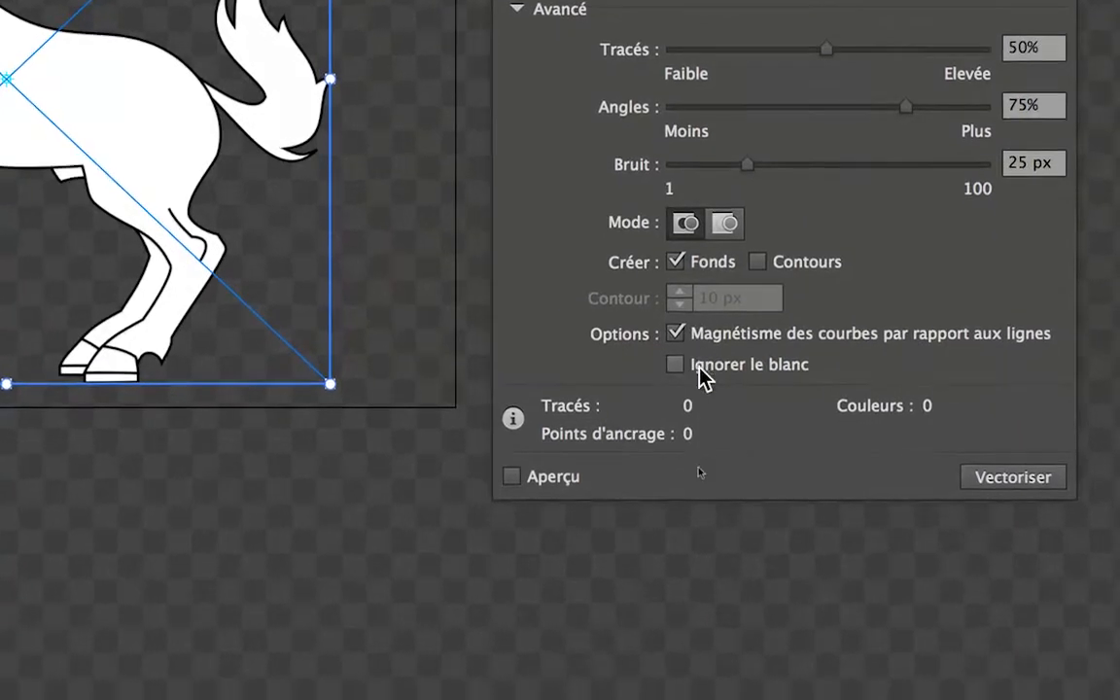
click(702, 377)
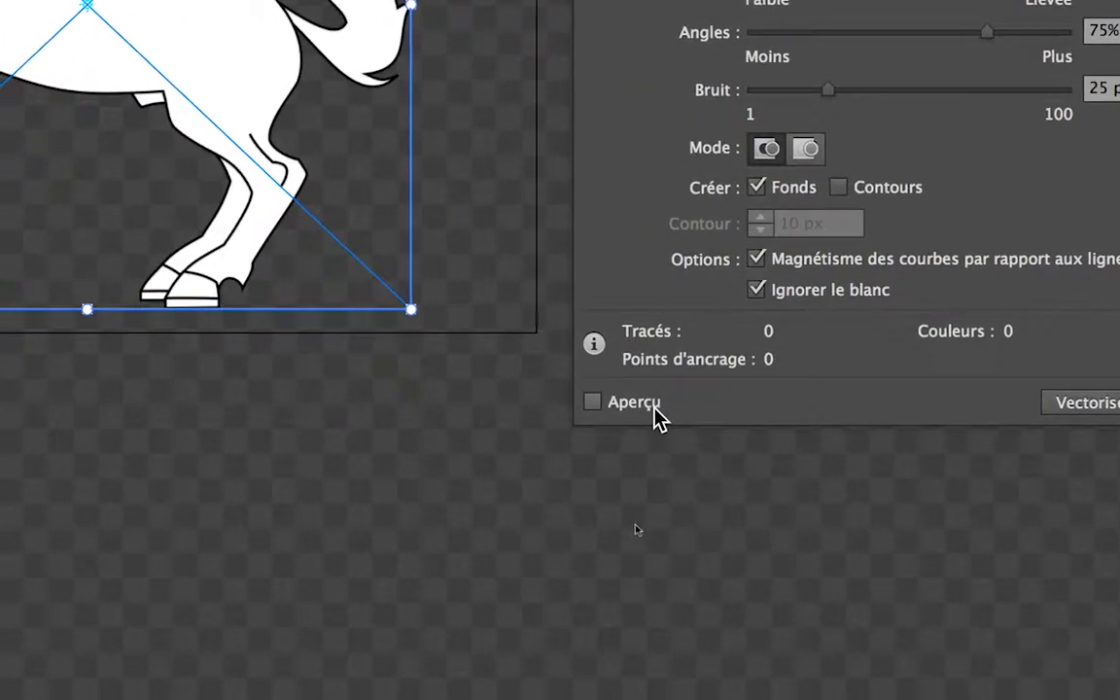
click(655, 409)
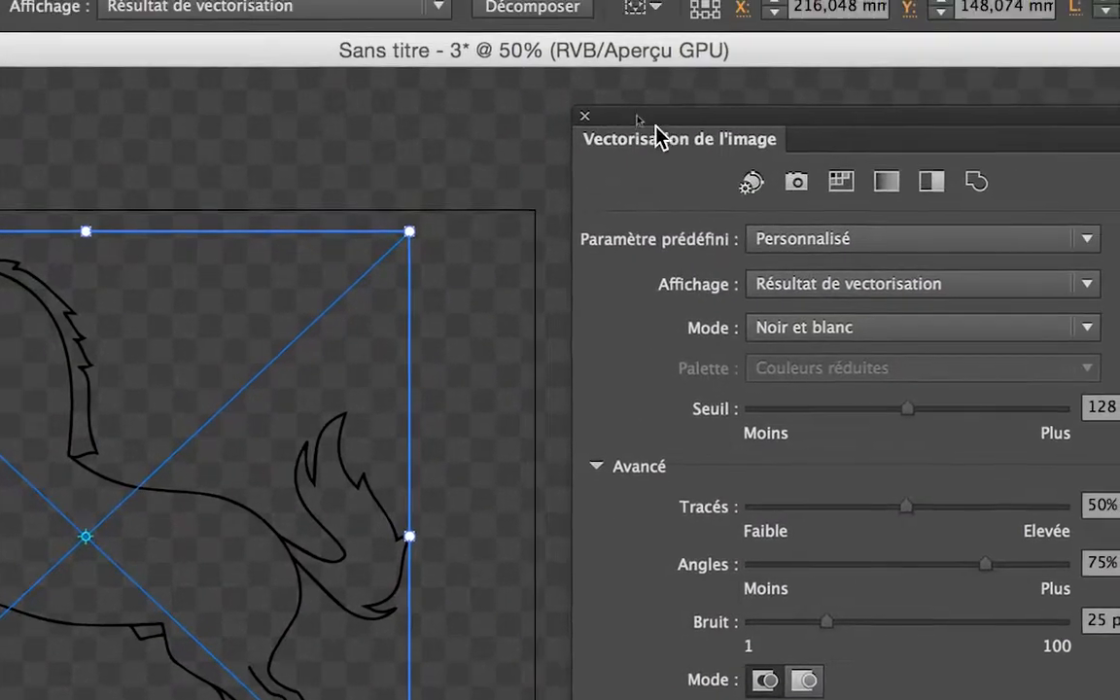
drag(653, 117, 545, 105)
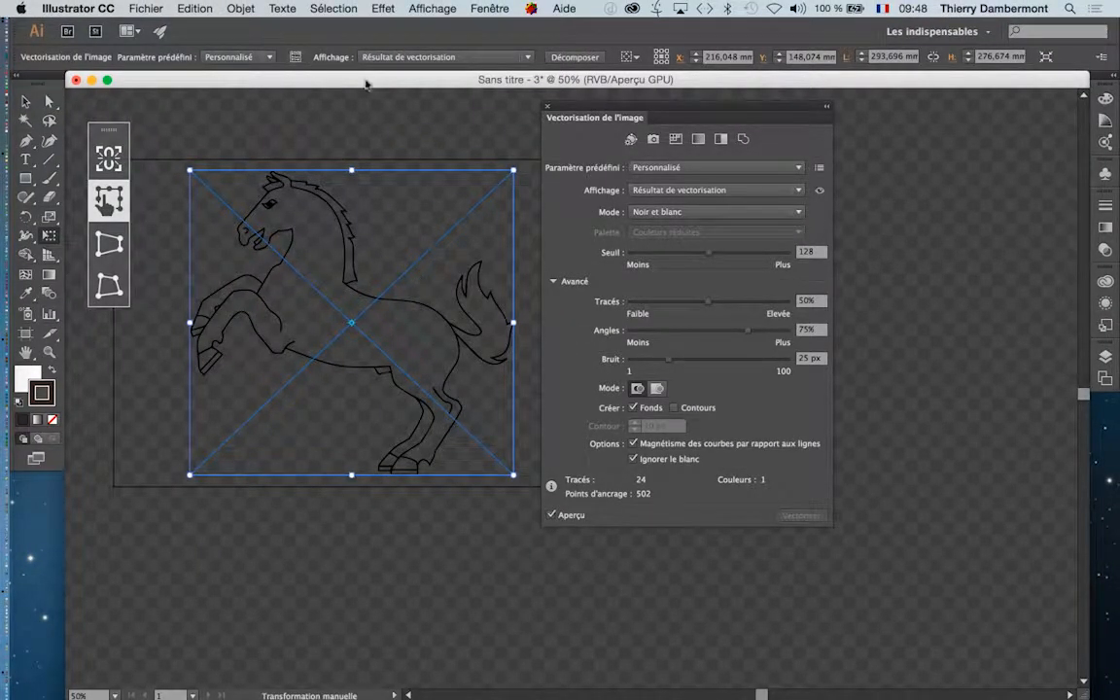
drag(615, 109, 708, 114)
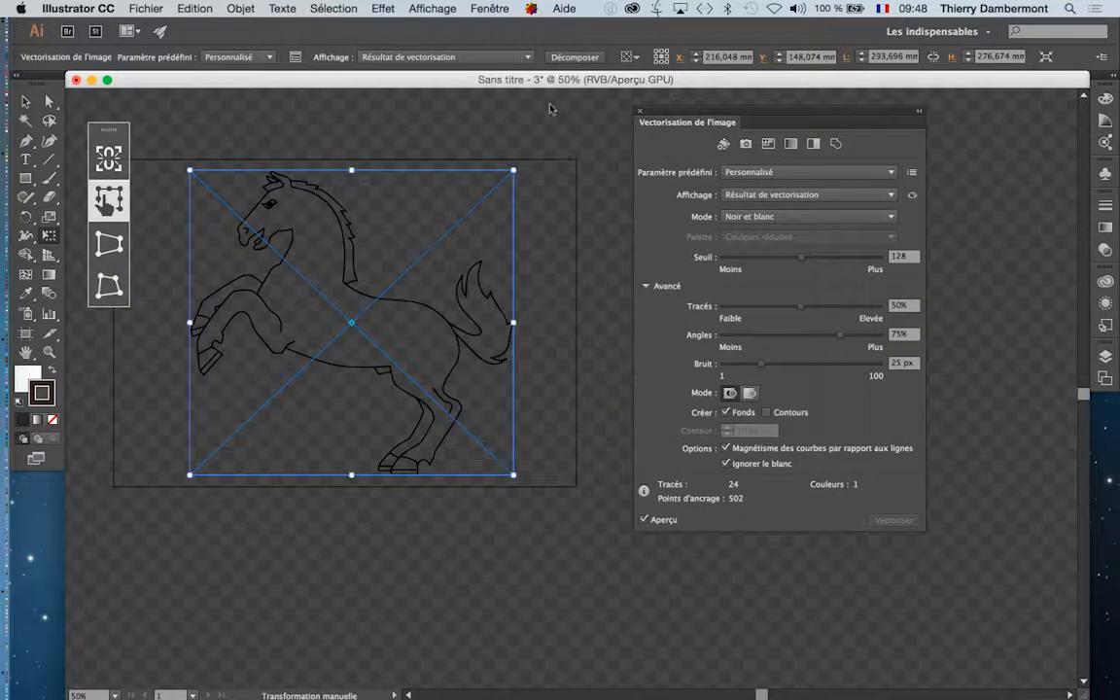
Step: Expand the horse's image tracing into editable paths and deselect the result
click(239, 9)
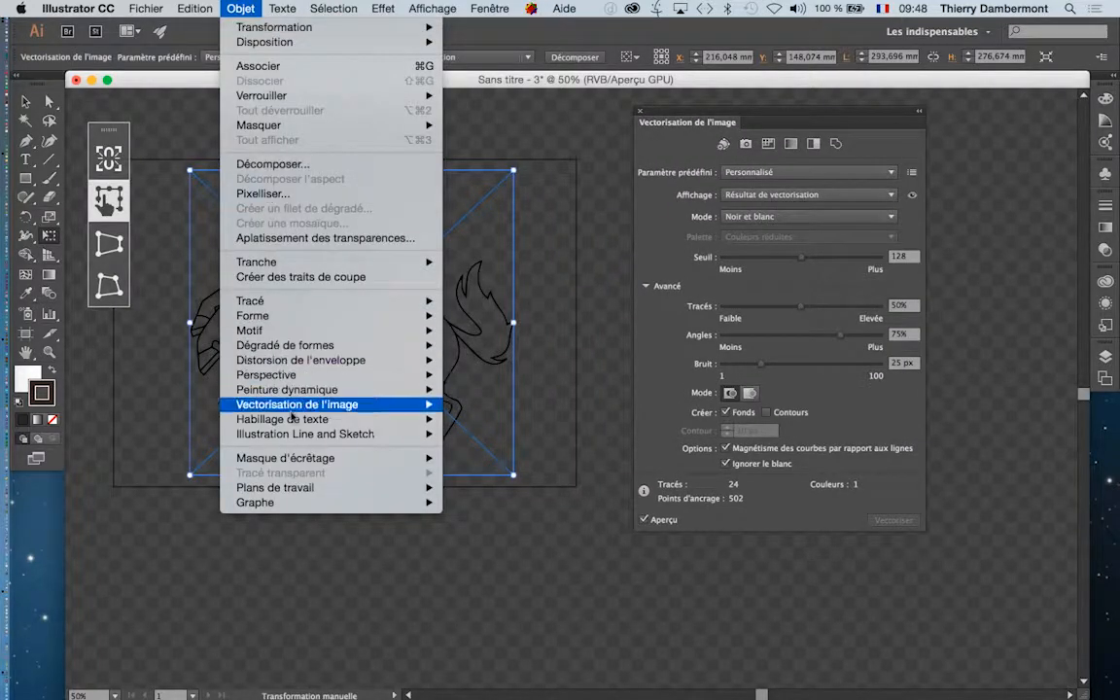
mouse_move(295, 407)
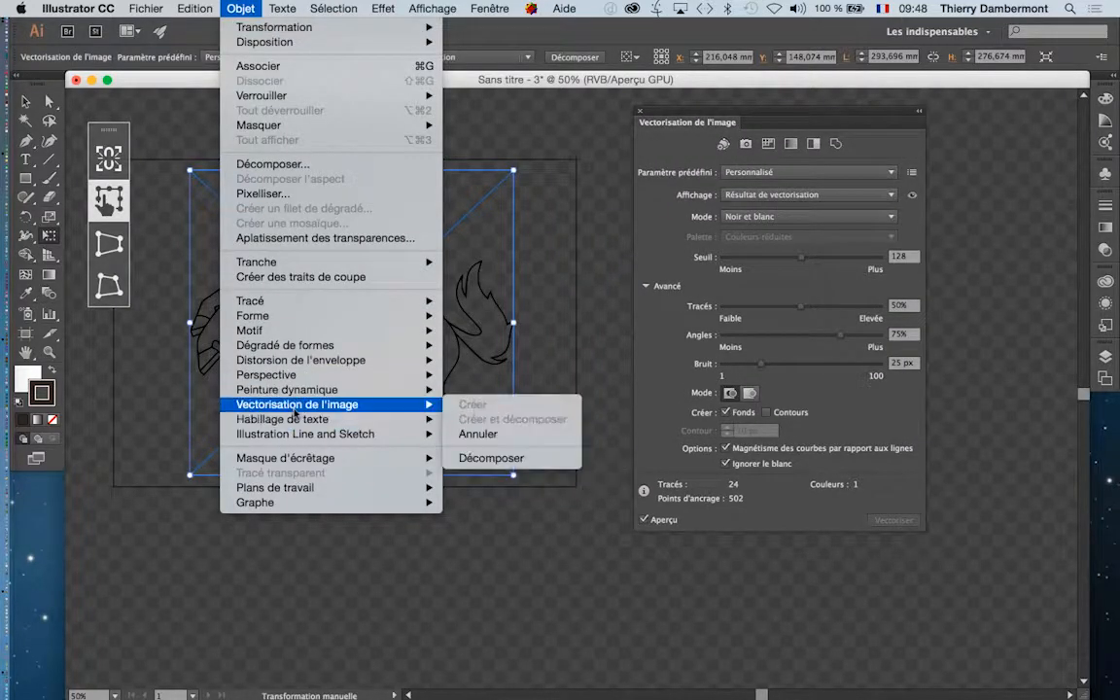
click(520, 462)
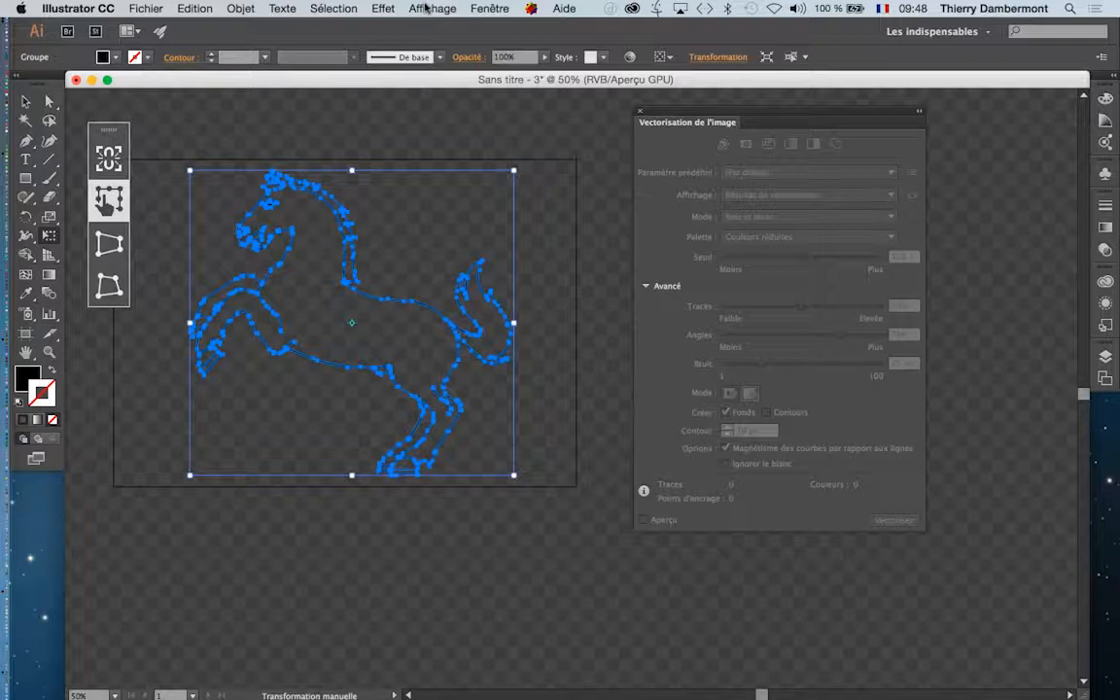
click(25, 101)
click(276, 135)
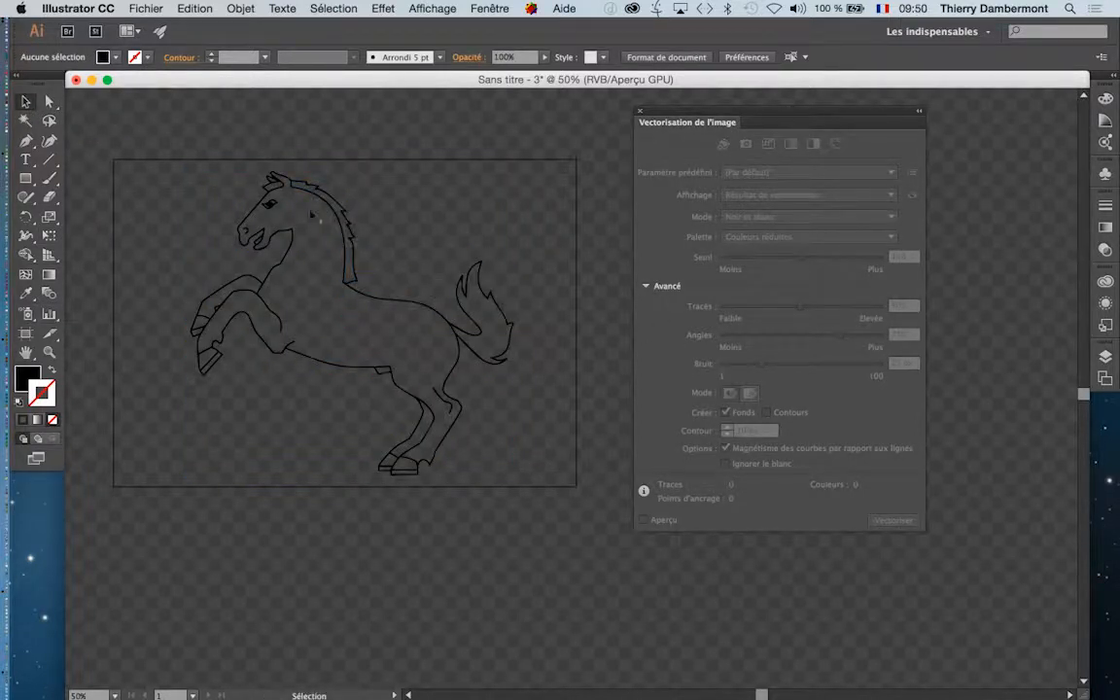
Step: Import Cheval.png again as a linked image, placed beside the artboard at about 292 by 275 mm
drag(679, 118, 164, 523)
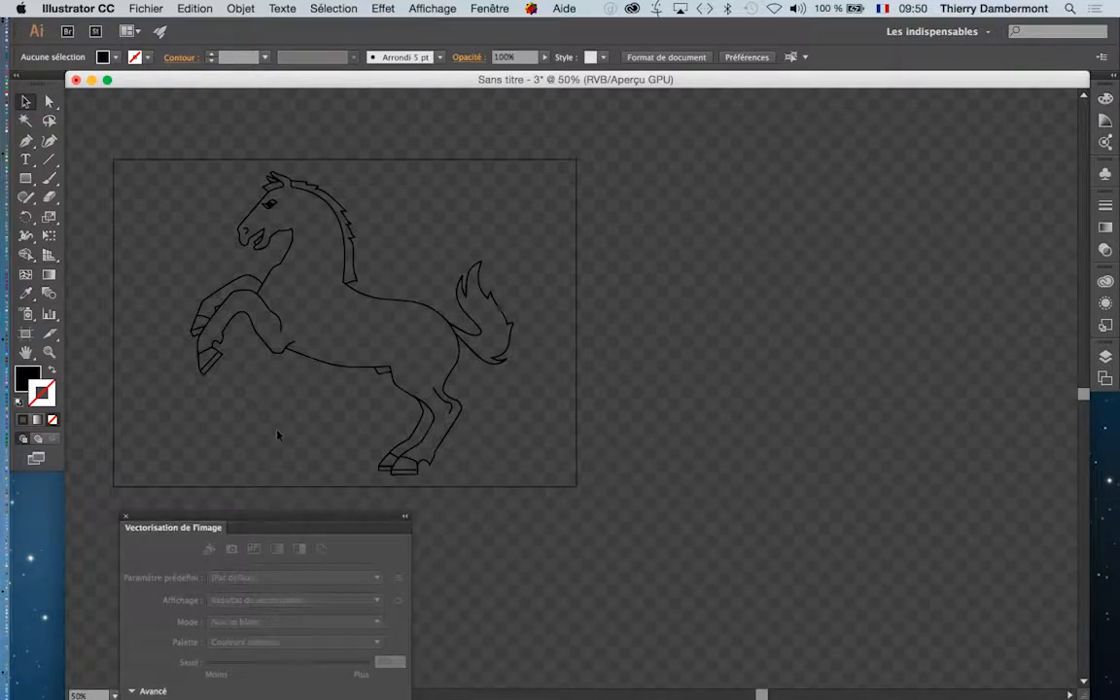
click(146, 8)
click(198, 255)
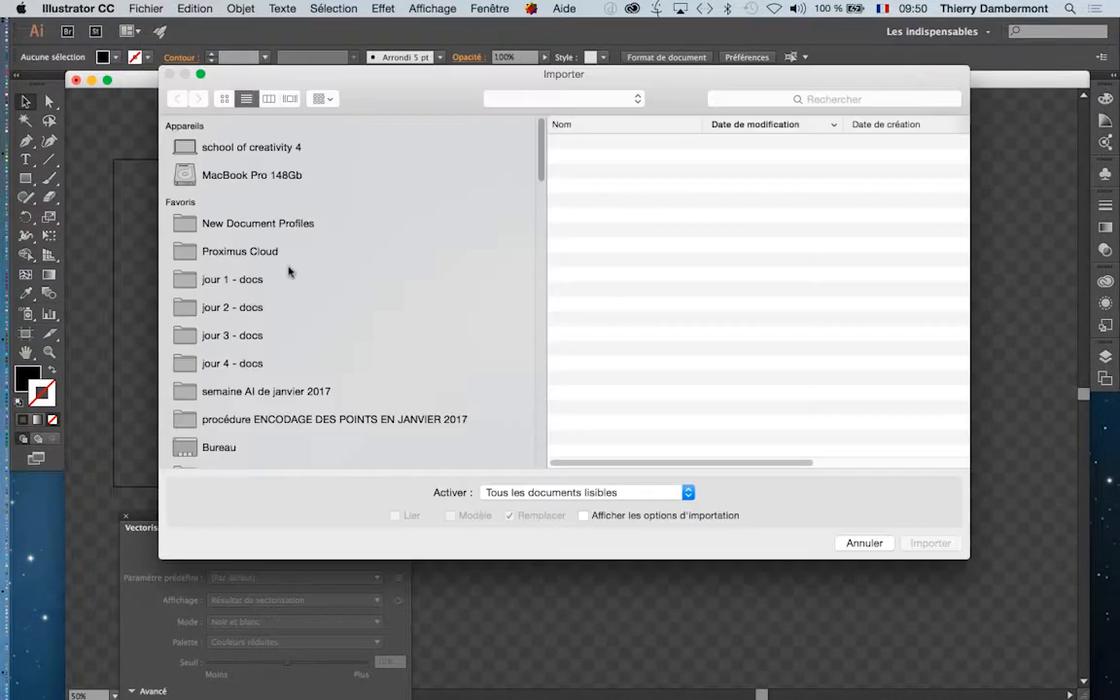
click(595, 143)
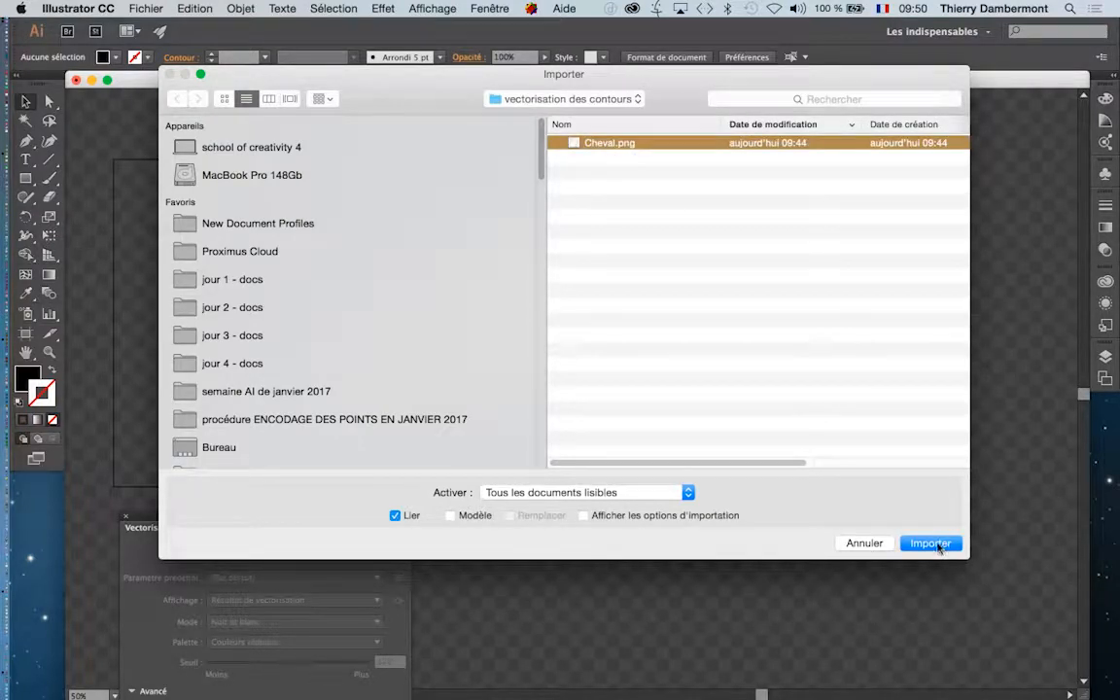
click(931, 544)
drag(608, 177, 948, 483)
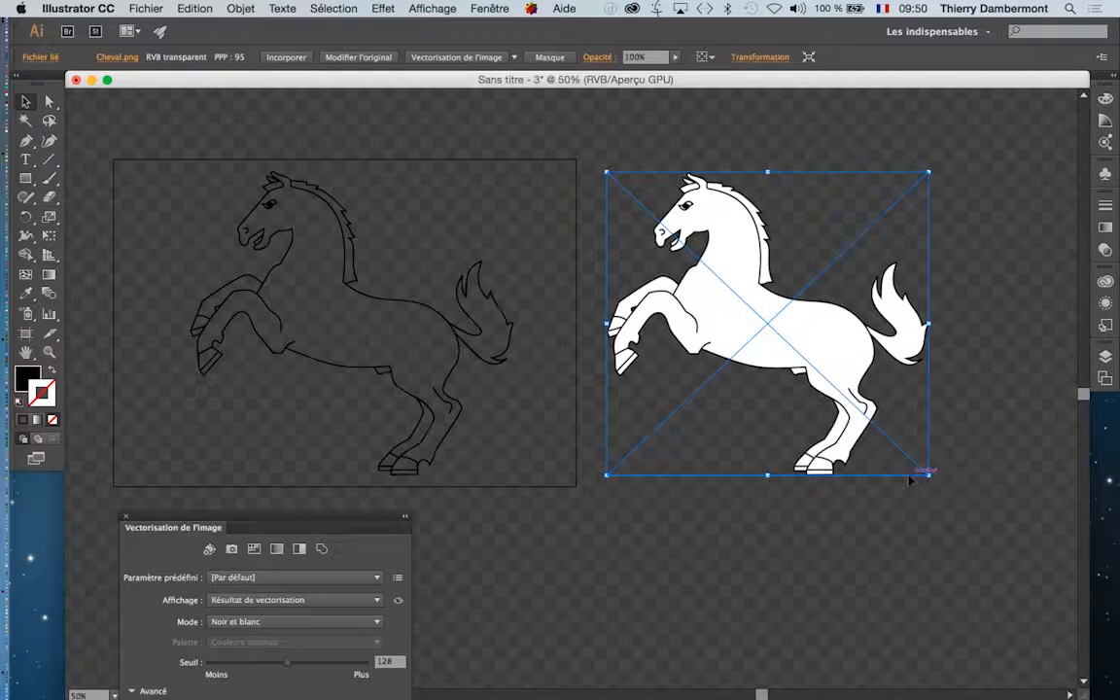
Step: Preview the second horse's tracing with Ignore White enabled, creating only strokes (Contours) and no fills (Fonds)
drag(235, 516, 404, 116)
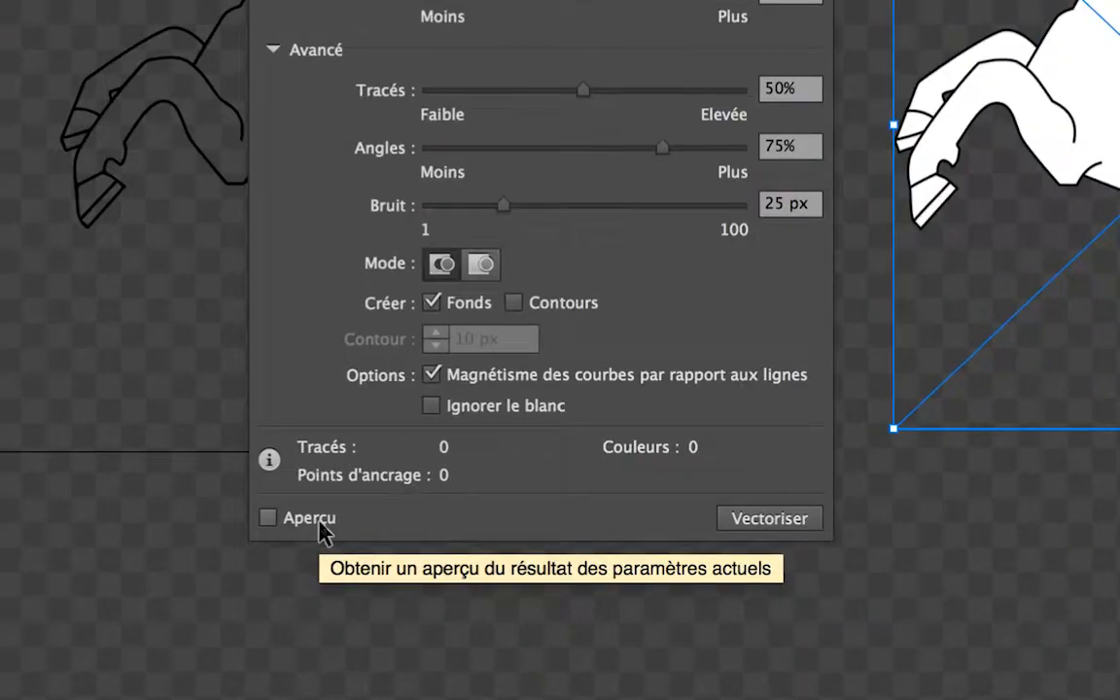
click(319, 522)
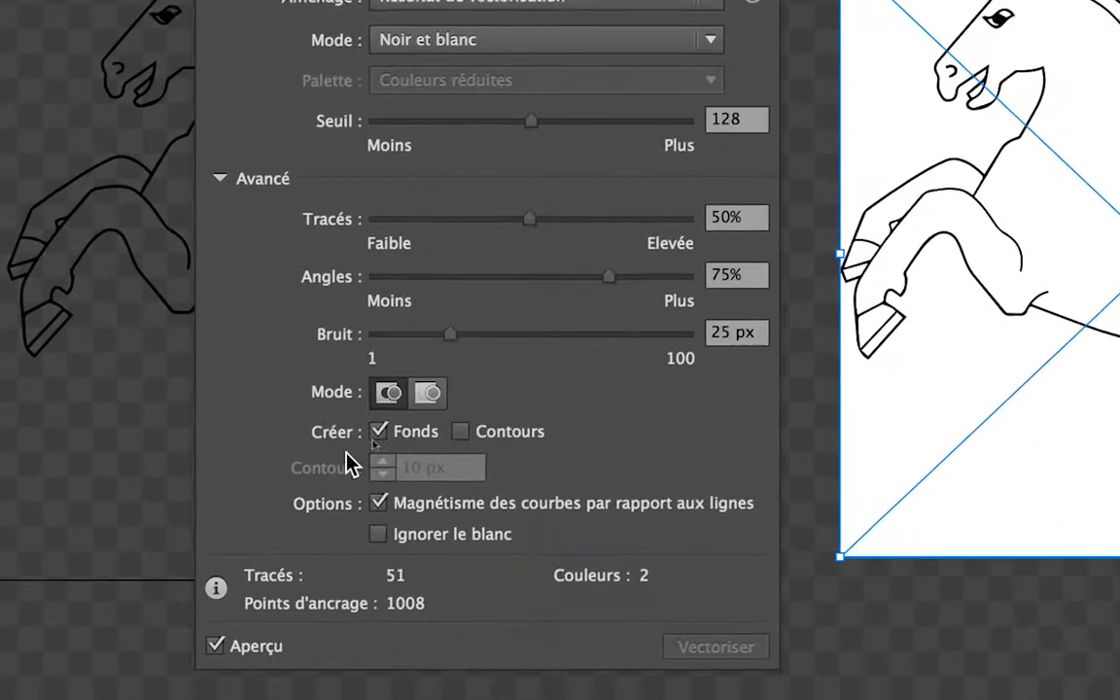
click(355, 488)
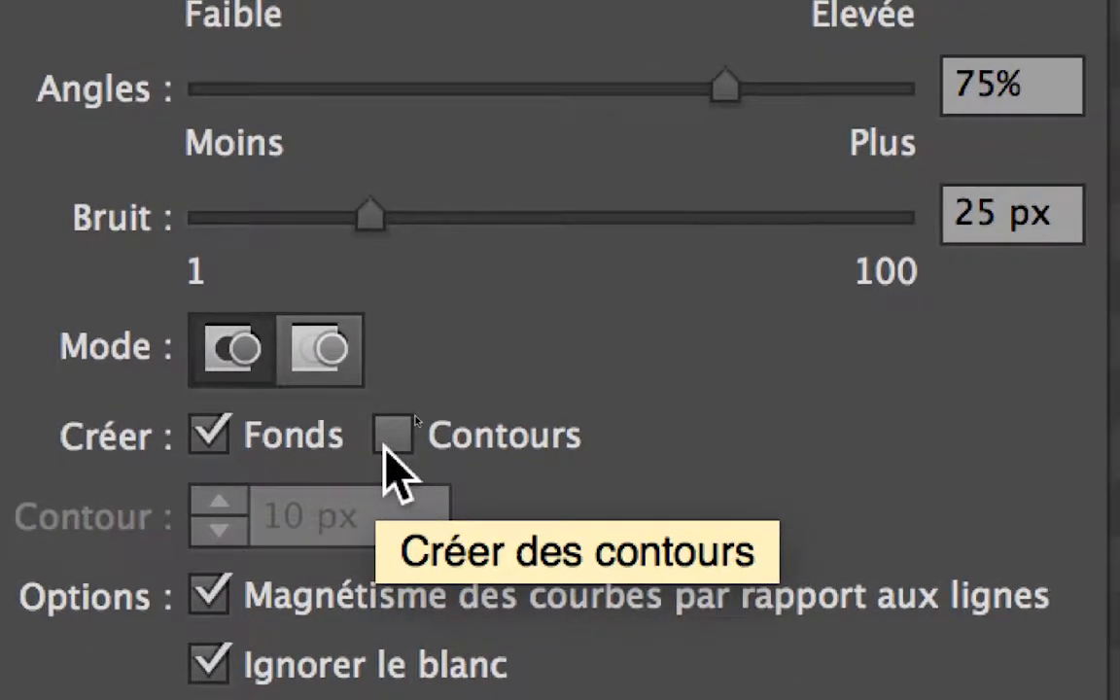
click(385, 446)
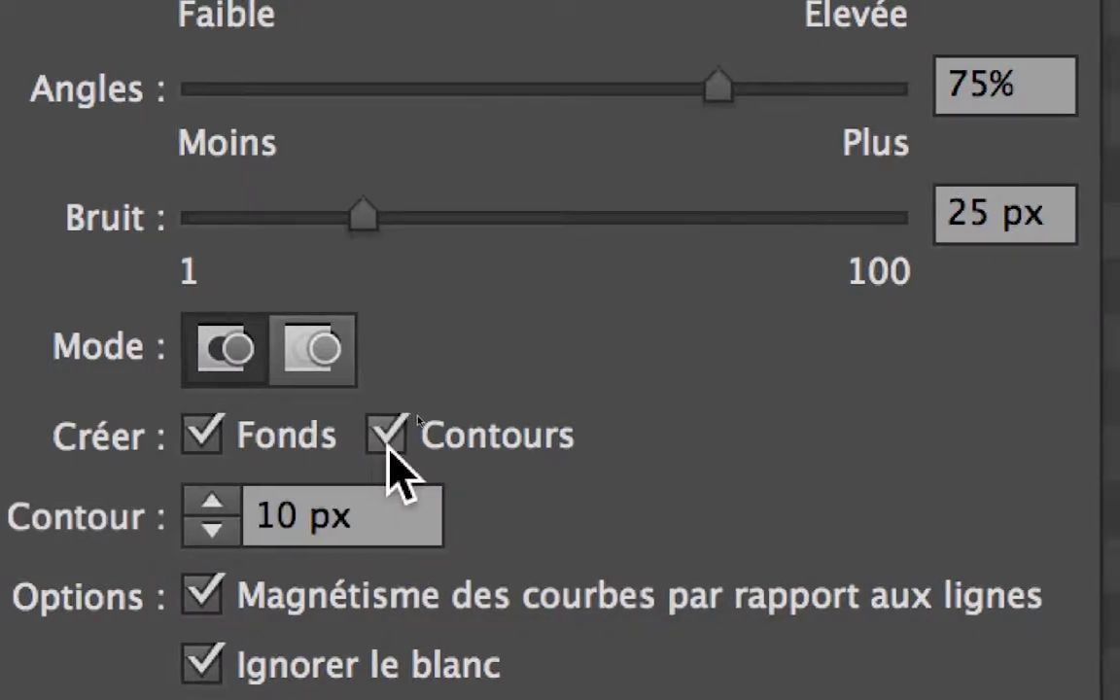
click(210, 444)
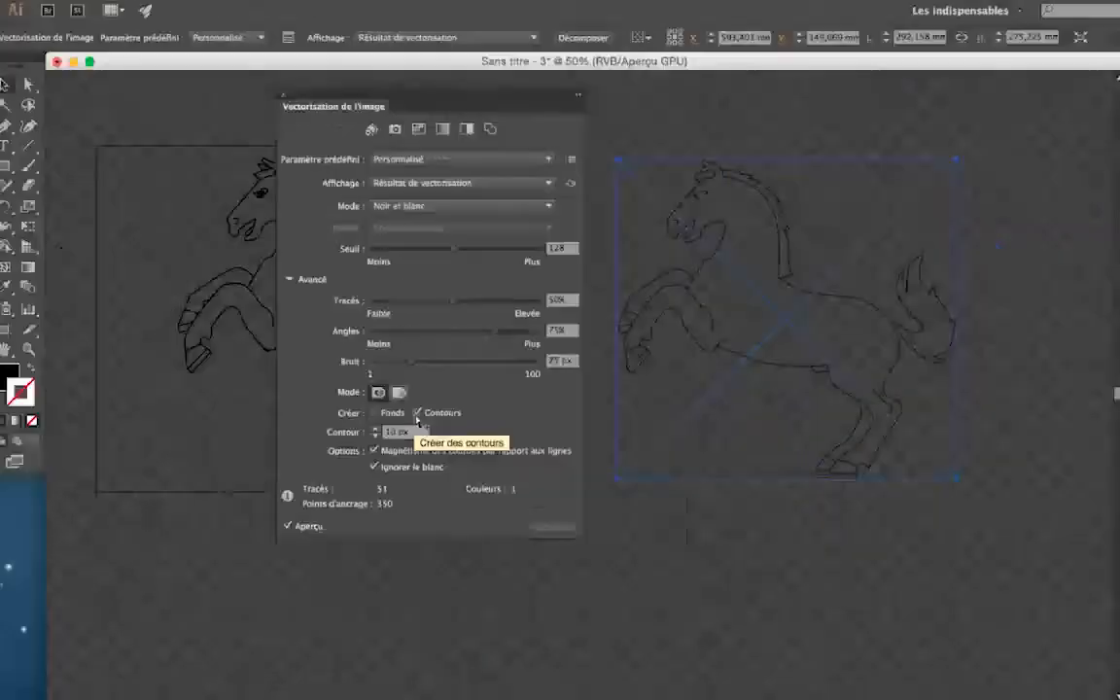
key(v)
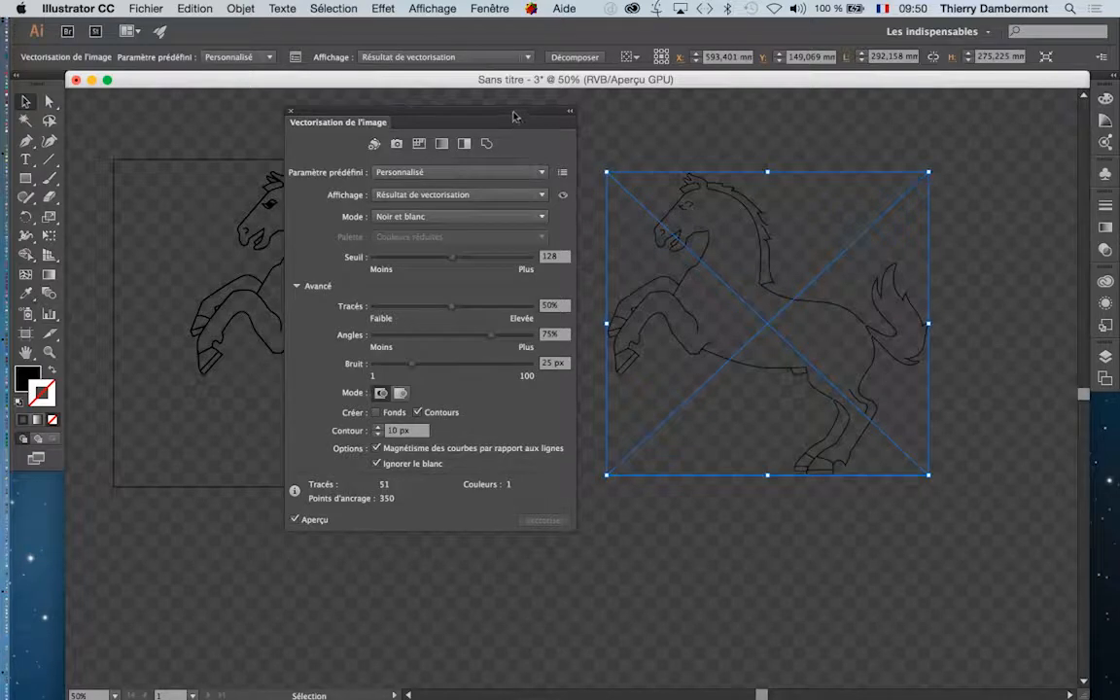
Step: Set the second horse's tracing threshold (Seuil) to 174 and its path fidelity (Tracés) to 16%
drag(514, 114, 528, 103)
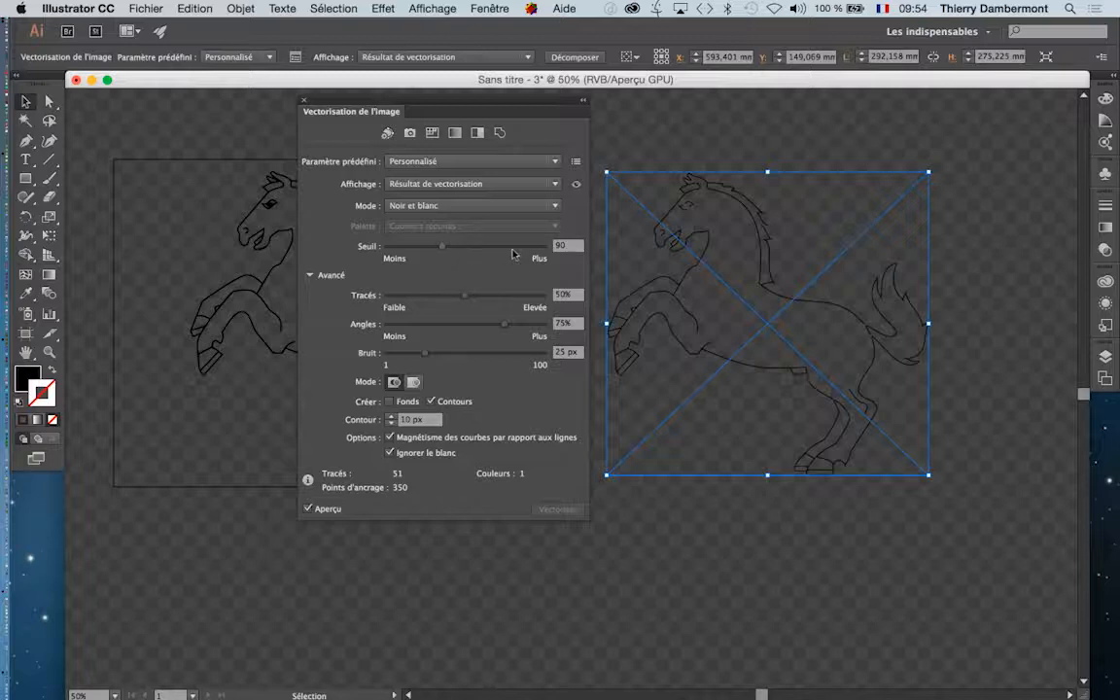
drag(518, 249, 499, 249)
click(409, 297)
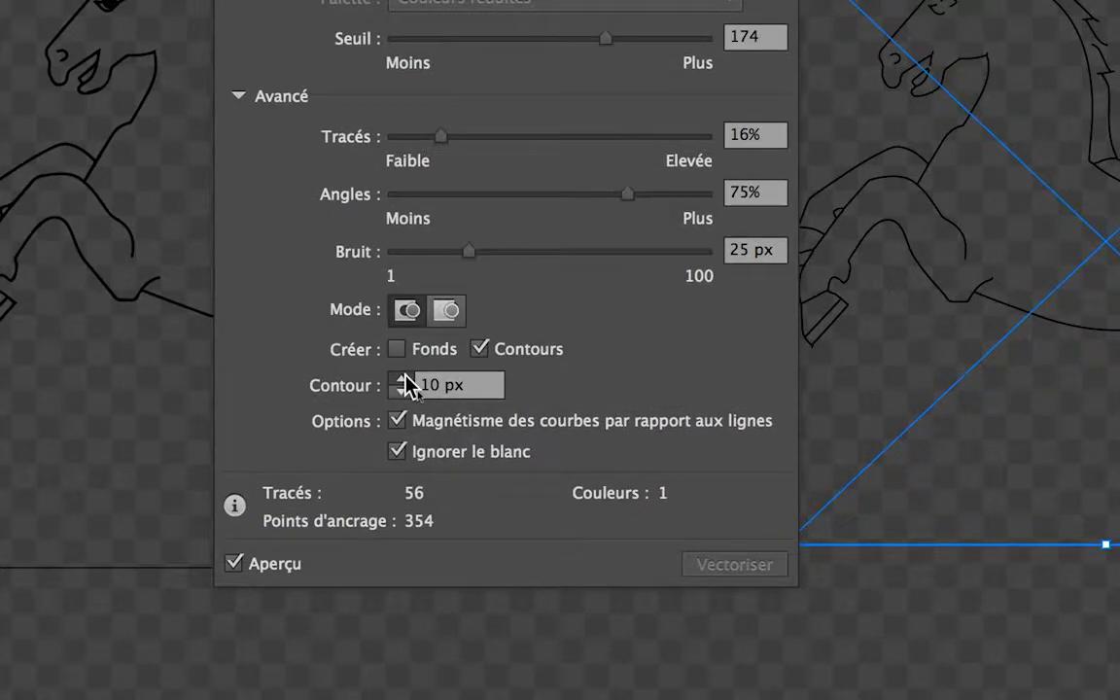
Step: Try maximum stroke widths (Contour) of 17 px, 2 px and 10 px on the second horse's tracing
click(404, 378)
click(404, 379)
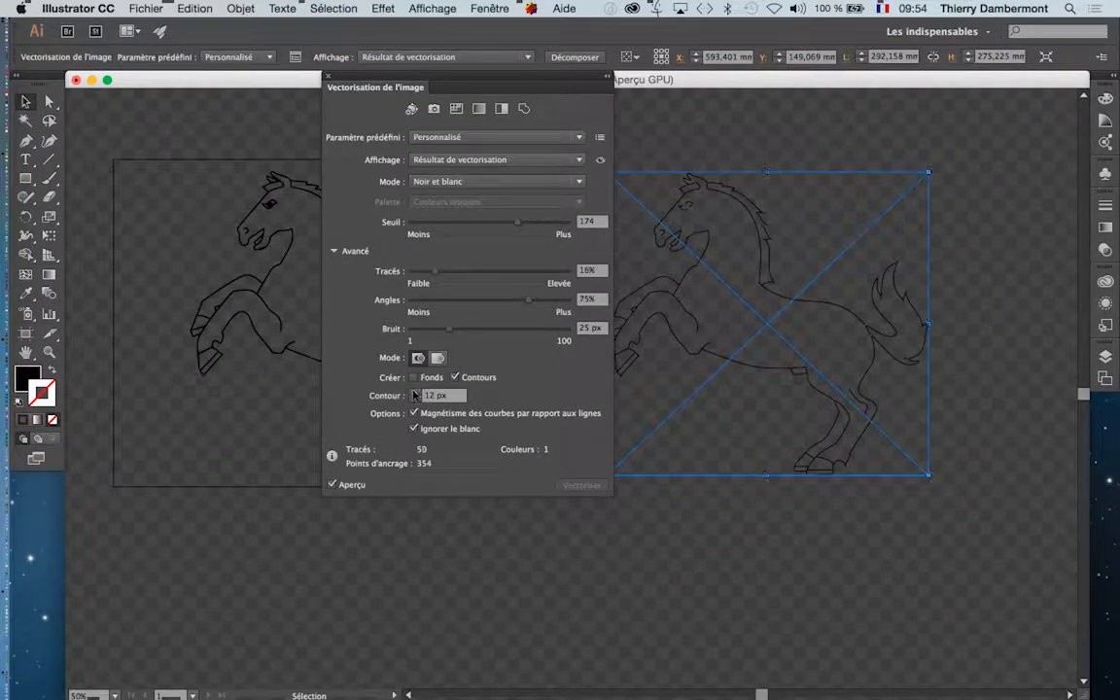
click(414, 392)
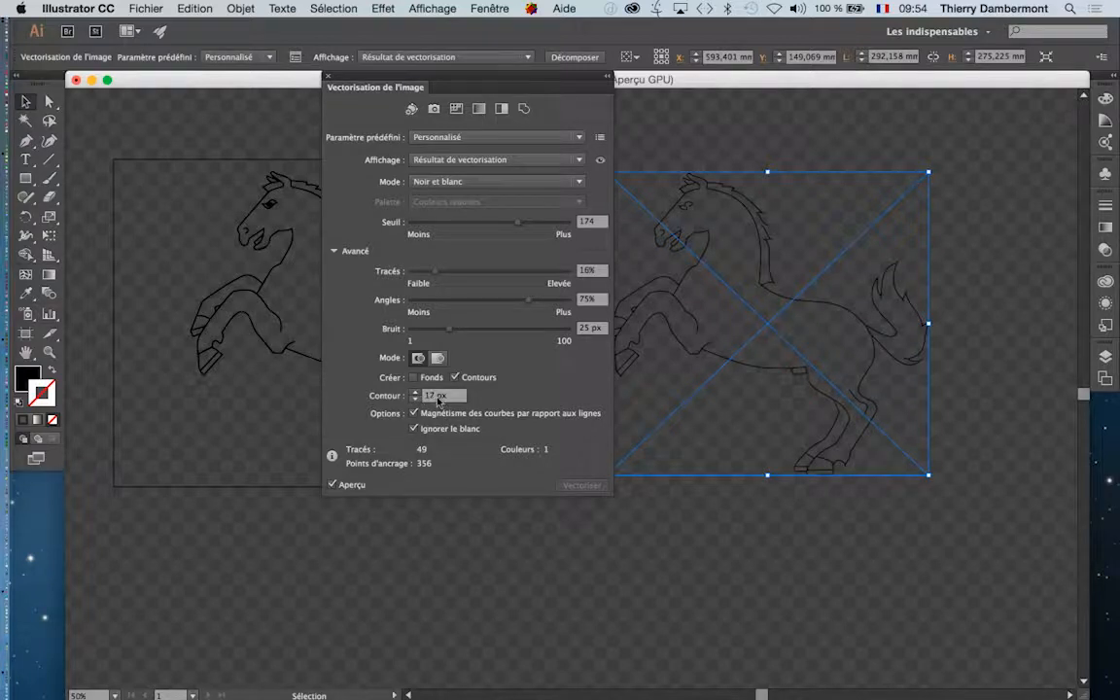
click(435, 397)
text(2)
key(Tab)
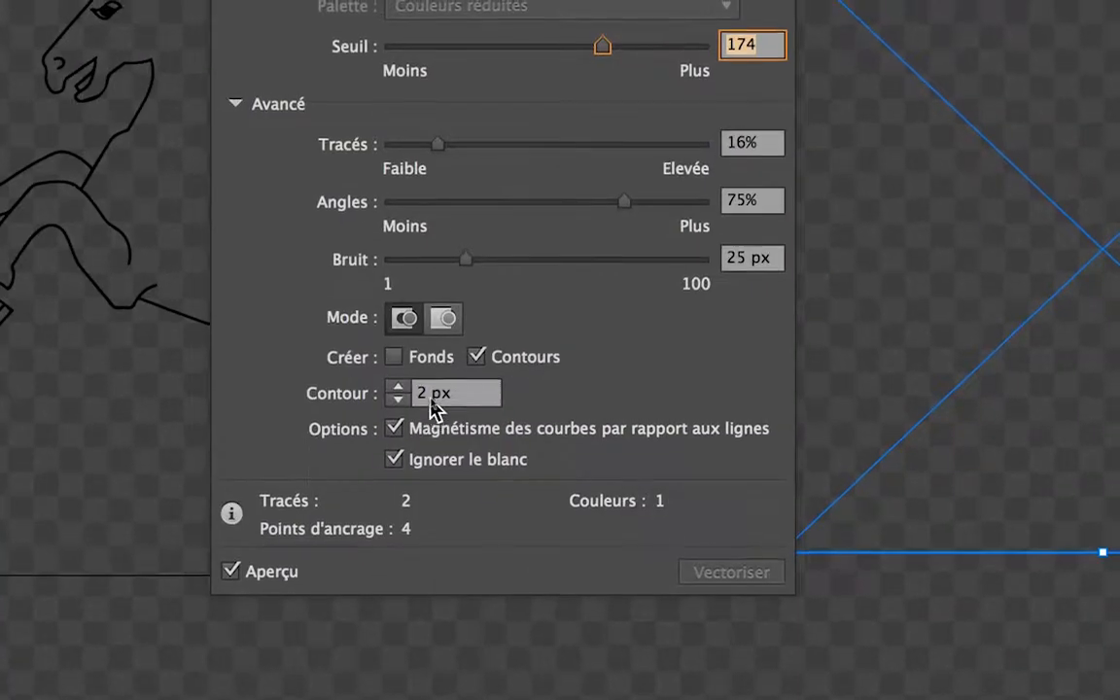
drag(430, 399, 413, 398)
text(10)
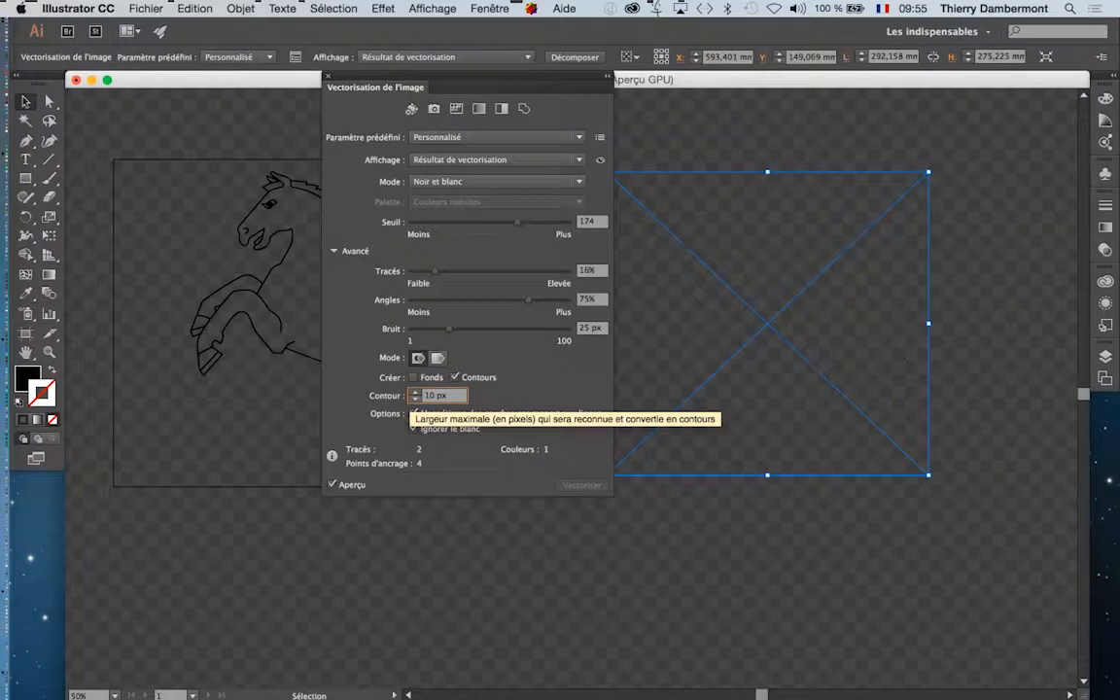
key(Tab)
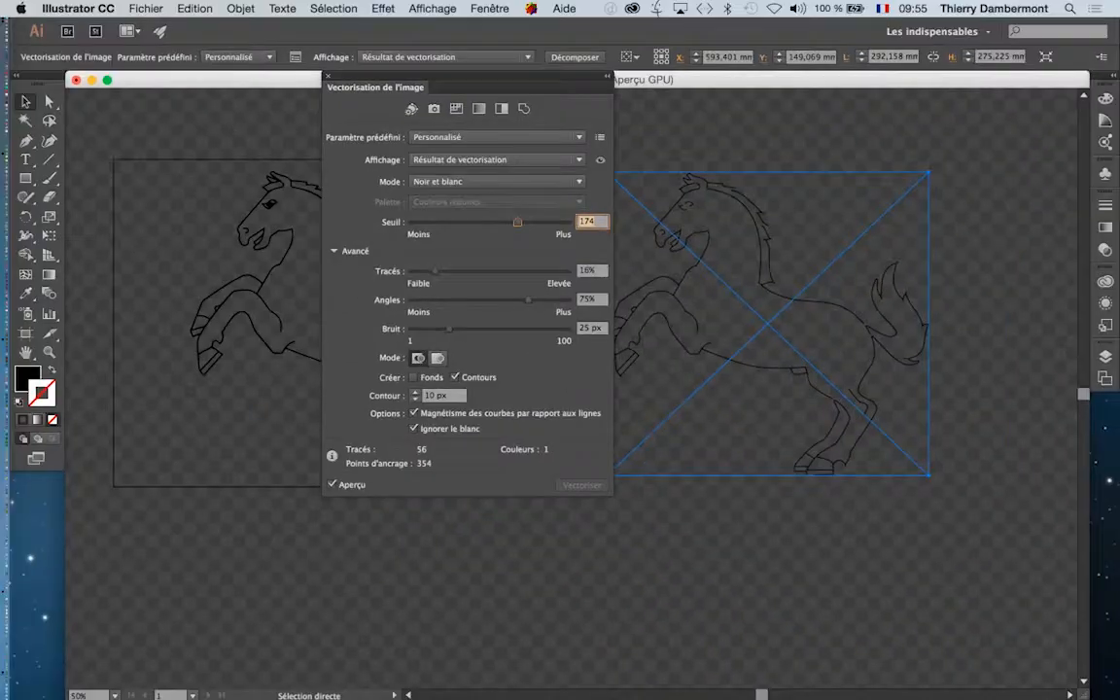
Step: Set the maximum stroke width (Contour) of the second horse's tracing to 20 px
click(422, 394)
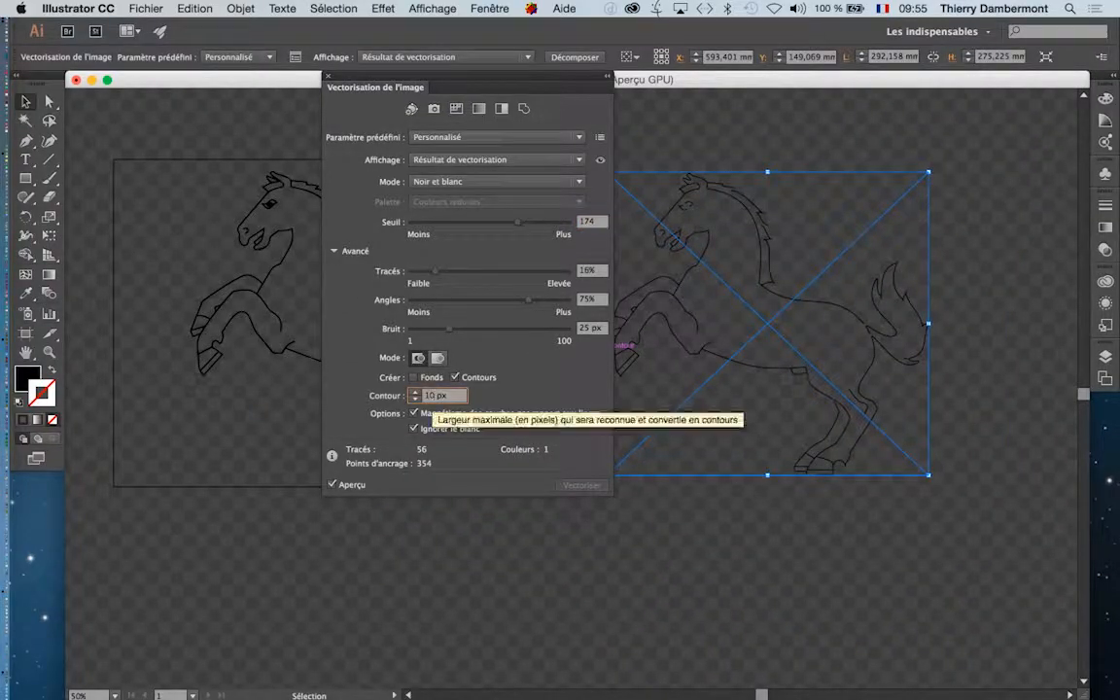
text(20)
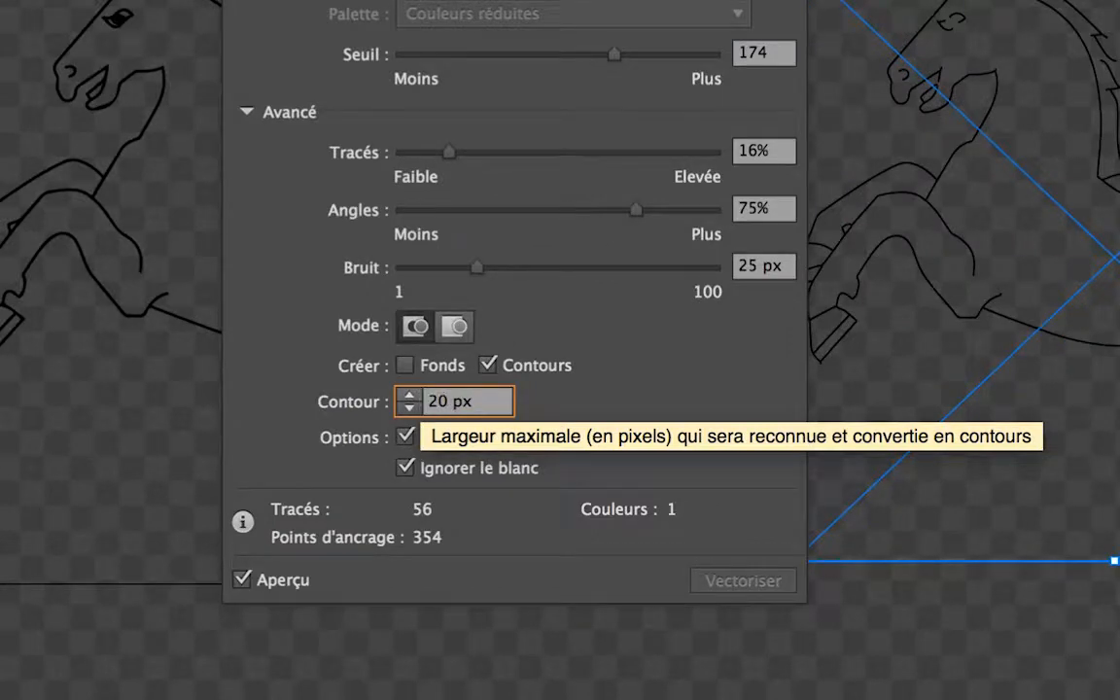
key(Tab)
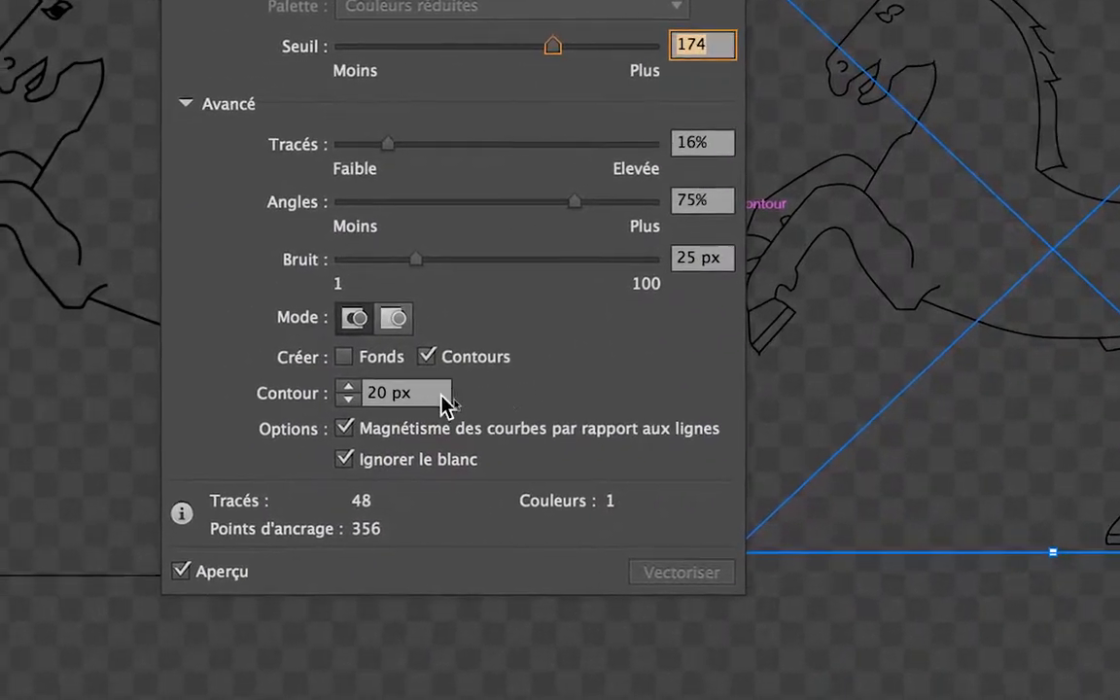
Step: Try a maximum stroke width (Contour) of 30 px on the second horse's tracing
click(382, 395)
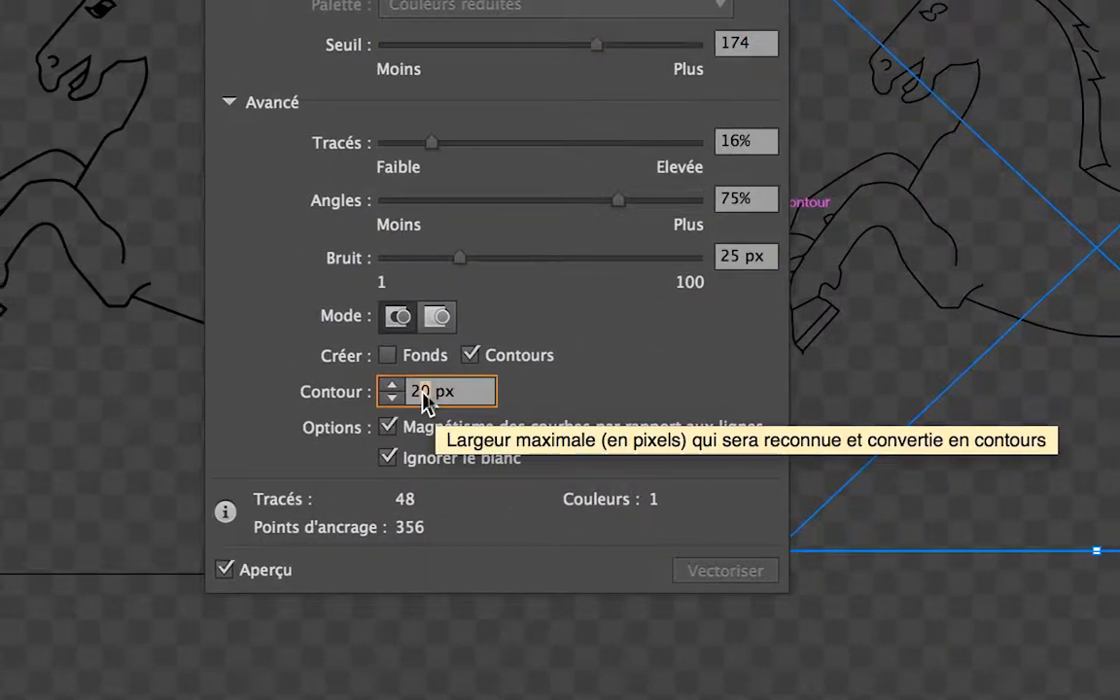
text(30)
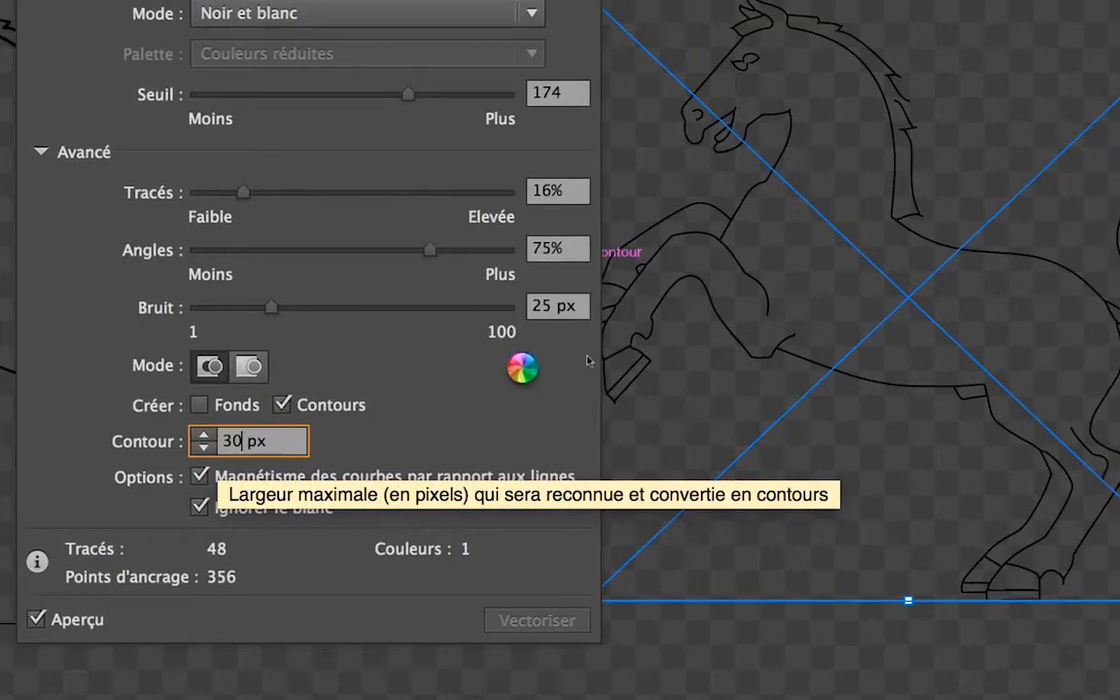
key(Tab)
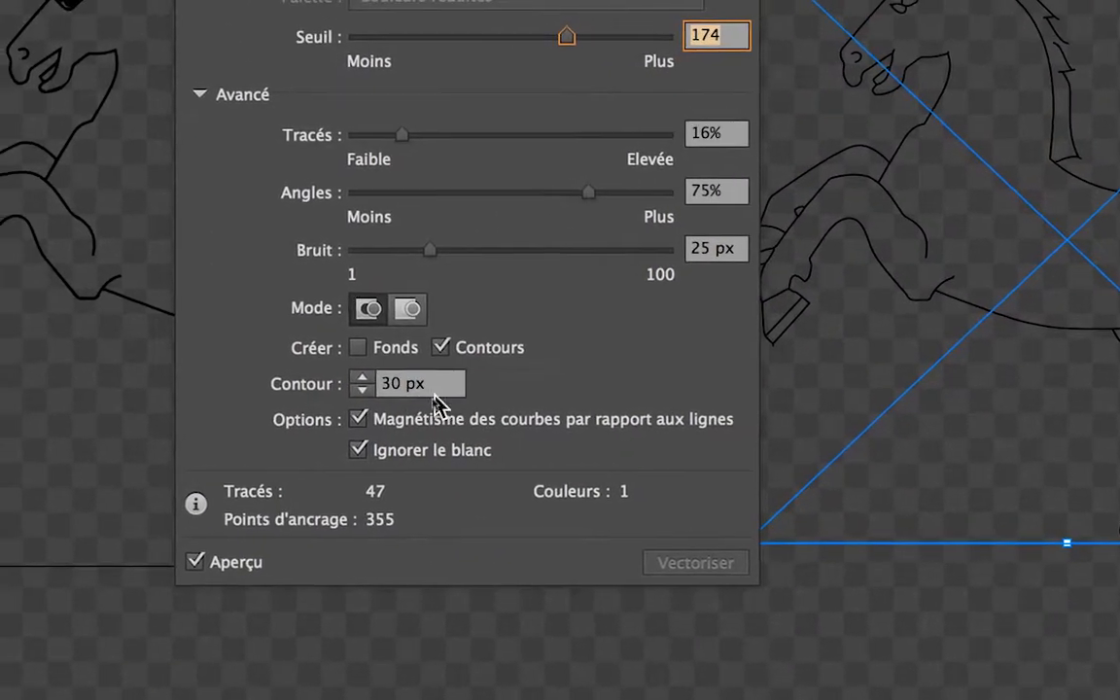
Step: Set the maximum stroke width (Contour) of the second horse's tracing to 15 px
double_click(419, 390)
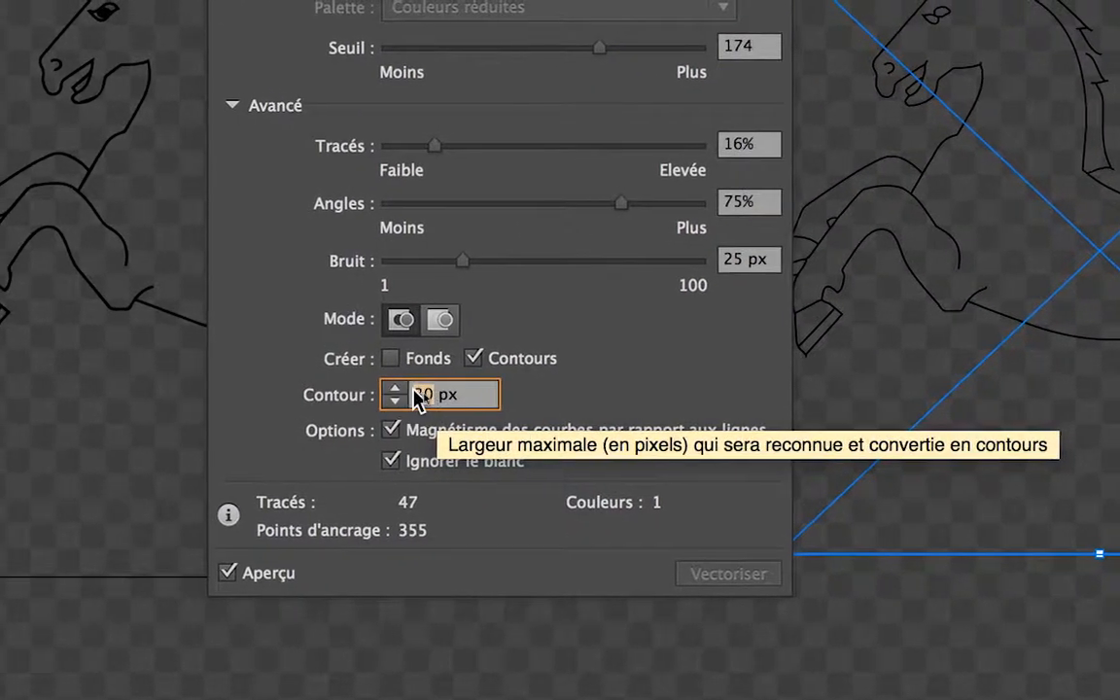
text(15)
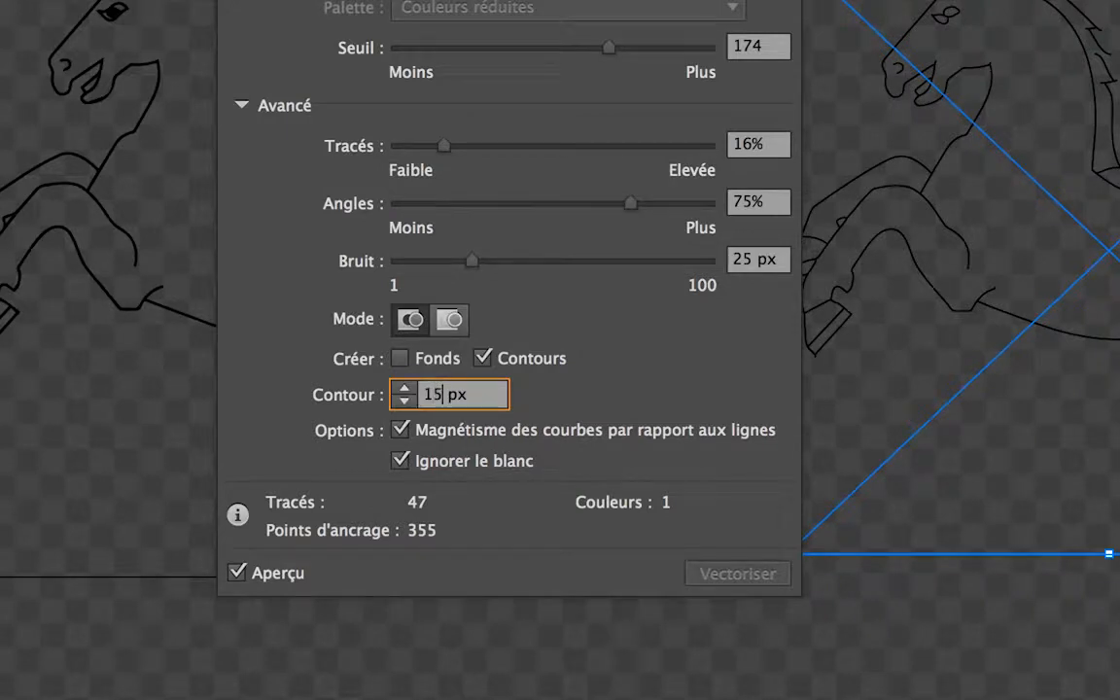
key(Tab)
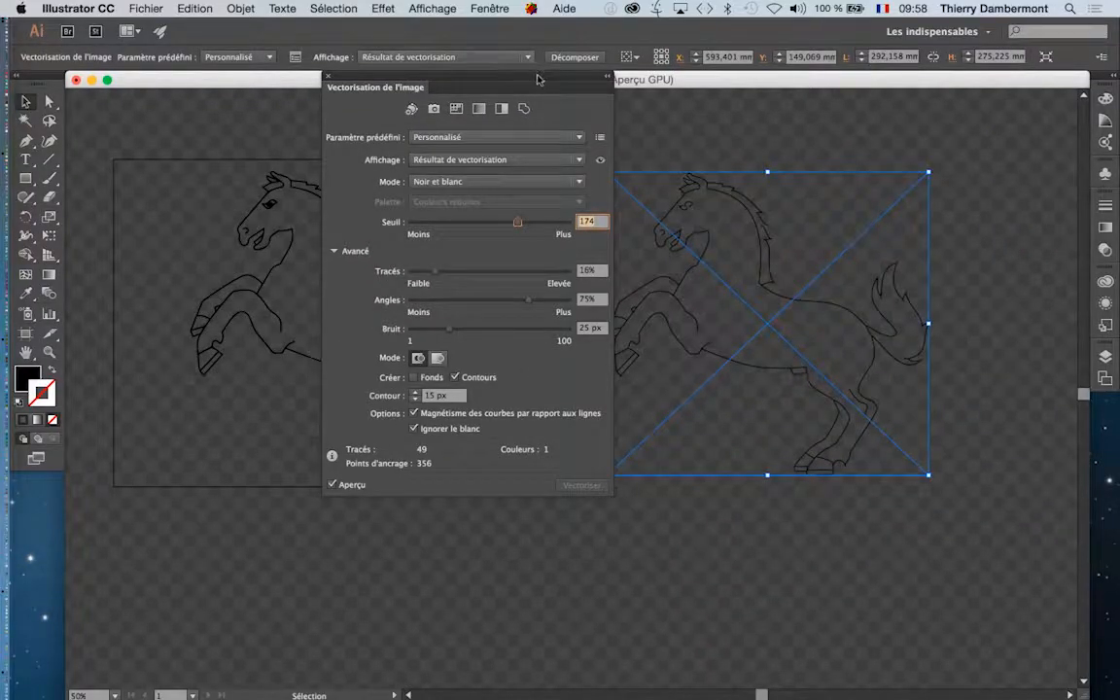
Step: Expand (Décomposer) the second horse's image tracing into editable stroked paths and move the tracing settings clear of the artwork
drag(483, 86, 406, 155)
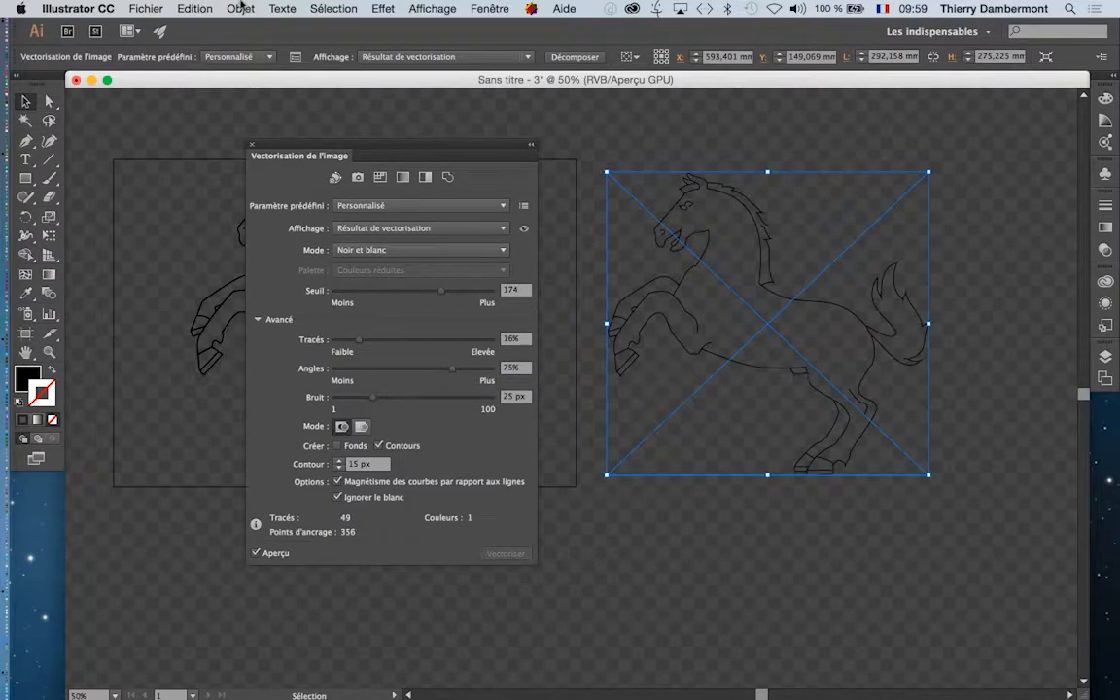
click(240, 8)
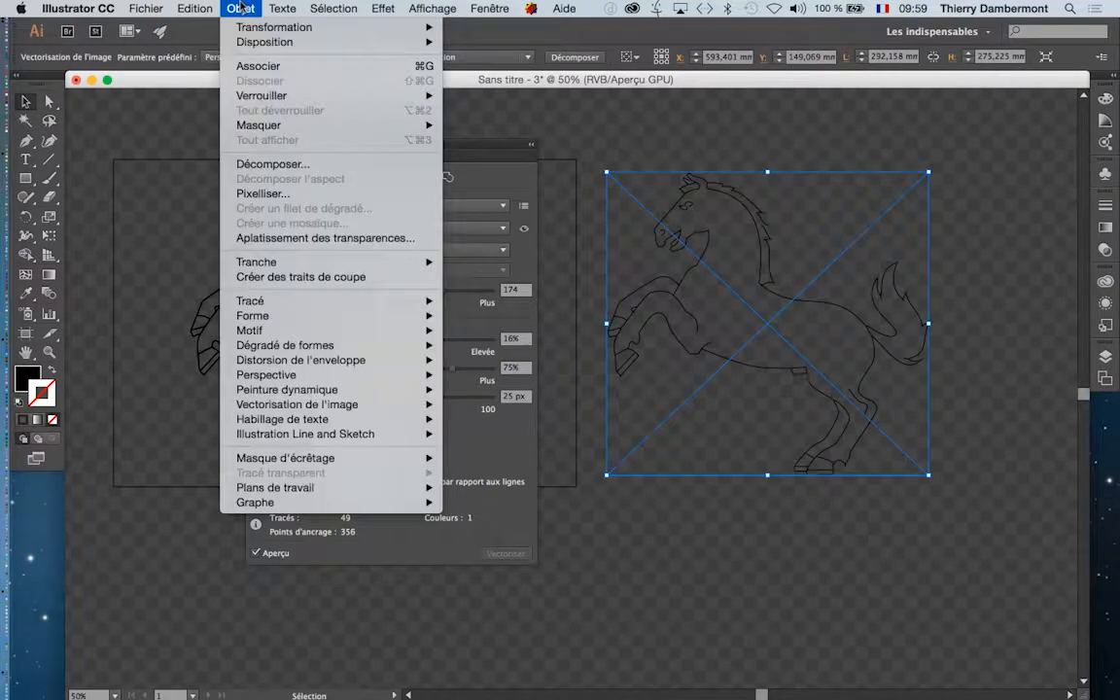
mouse_move(317, 404)
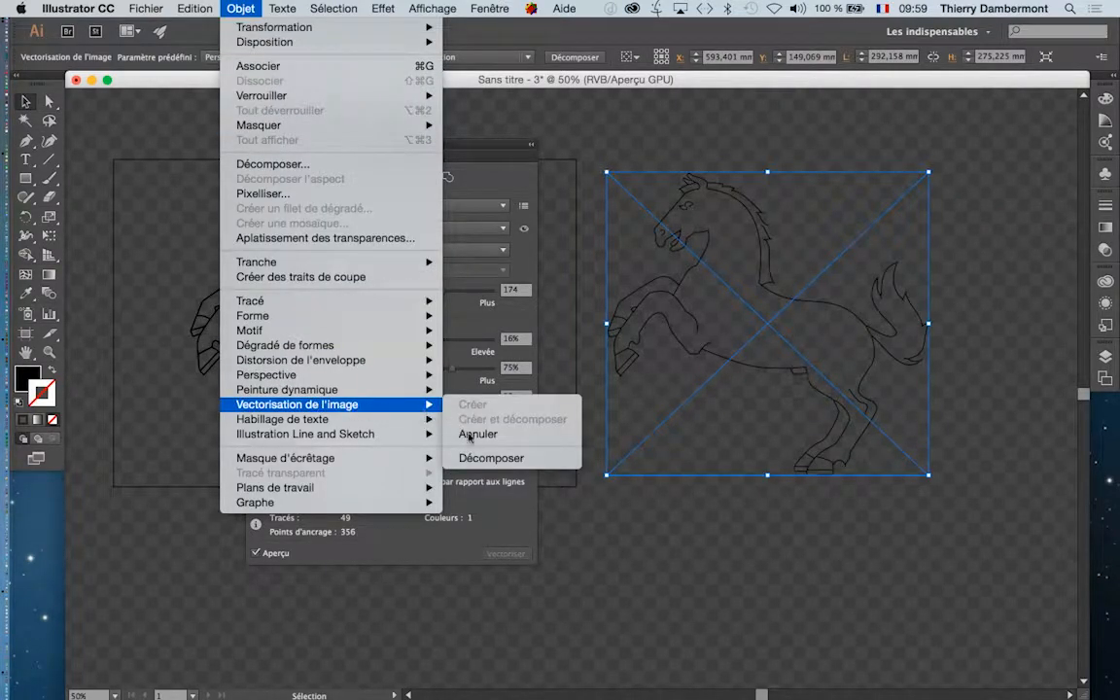
click(493, 463)
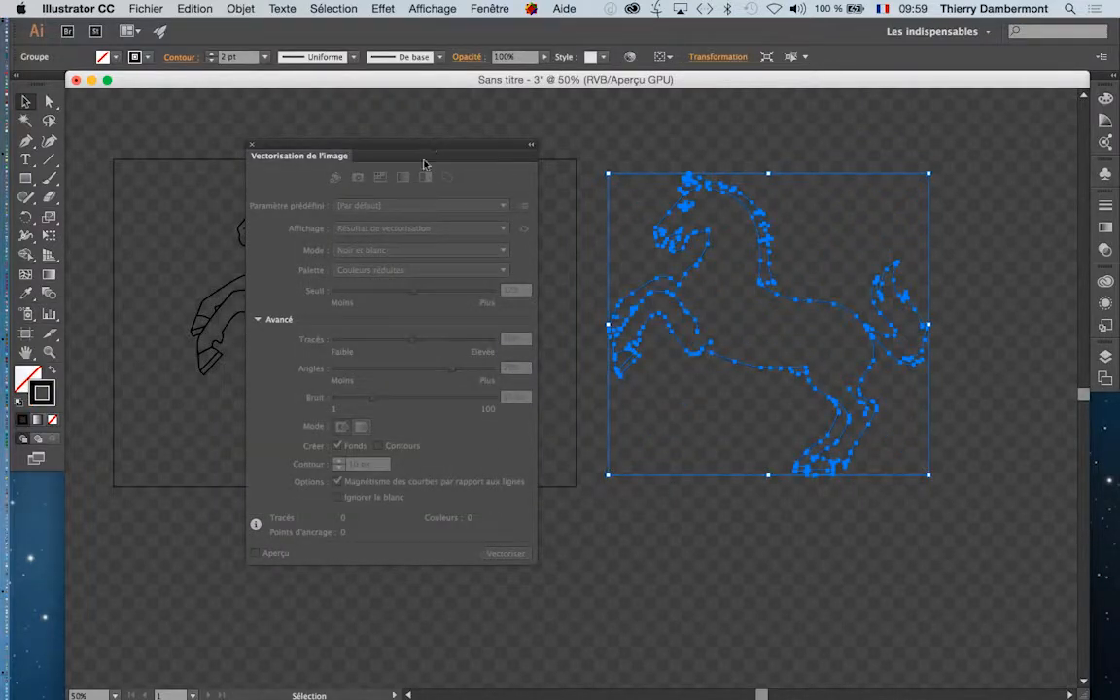
drag(424, 164, 416, 514)
Step: Save the document as cheval vecto.ai in Adobe Illustrator format, in the vectorisation des contours folder, and deselect the horse
click(159, 5)
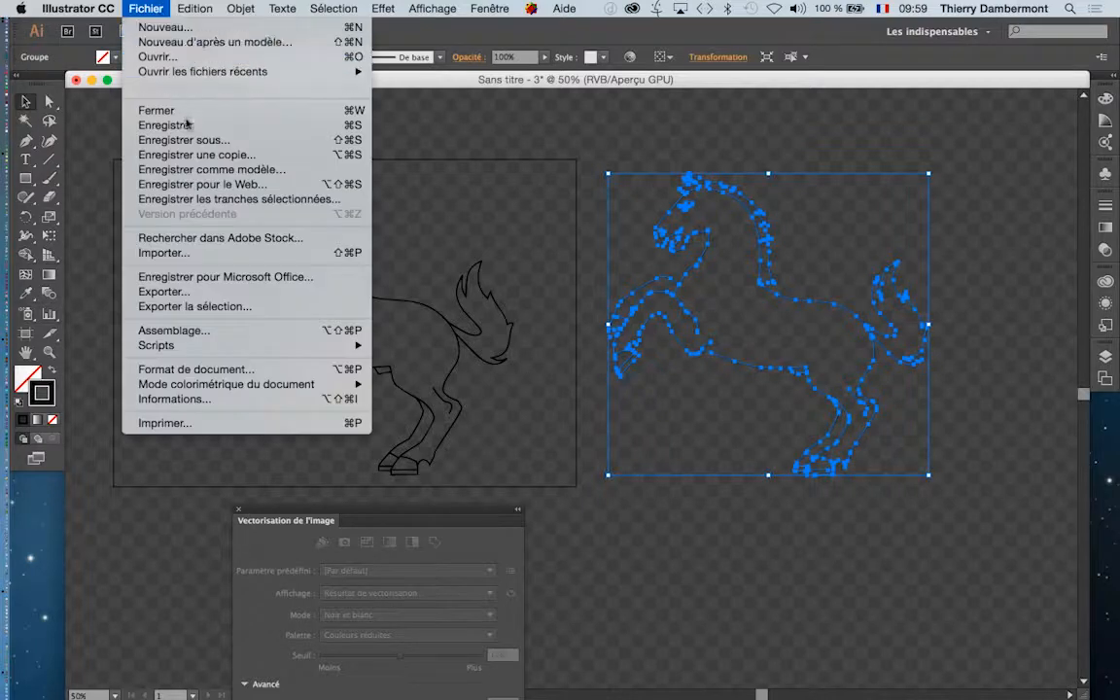
click(179, 135)
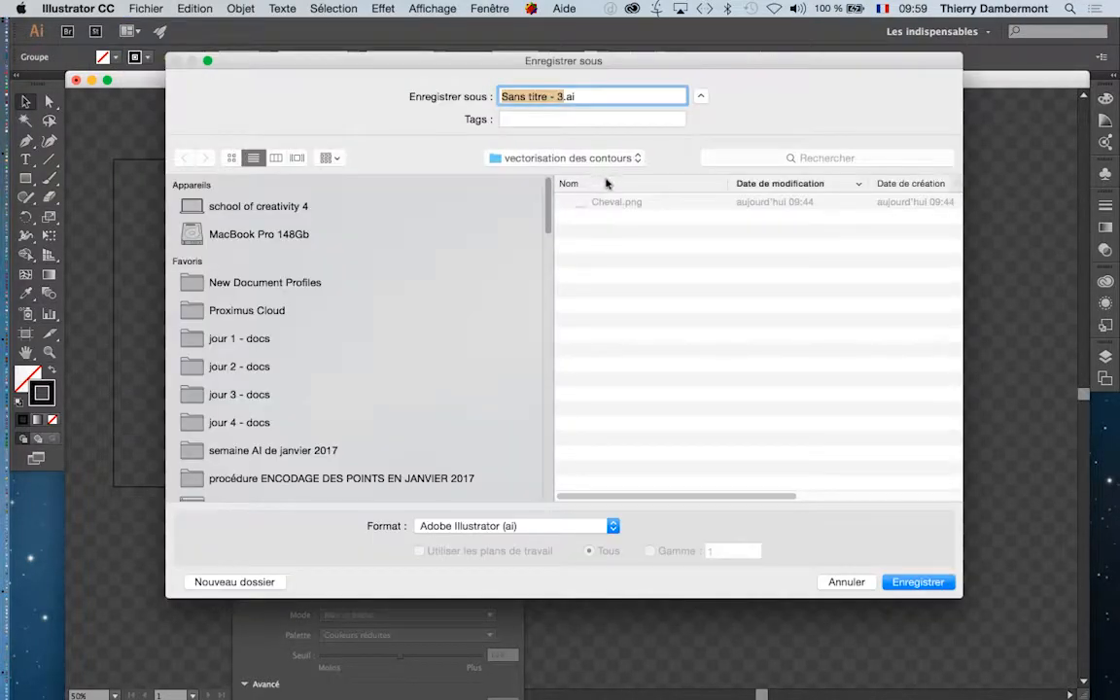
text(ch)
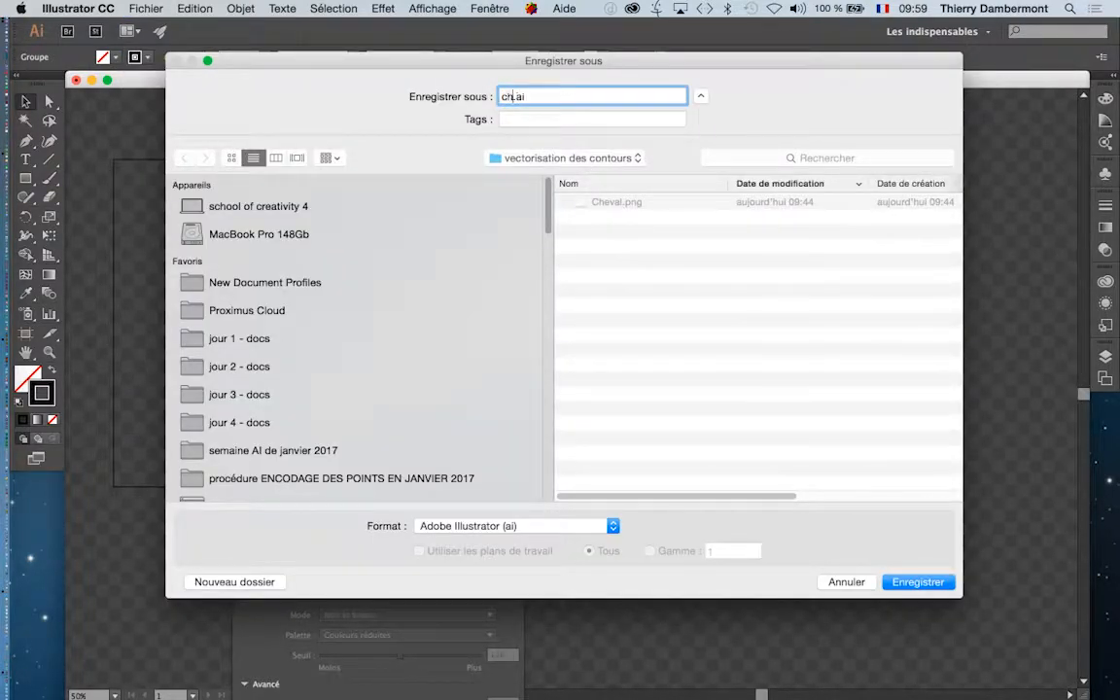
text(eval bvect)
click(541, 96)
key(BackSpace)
click(919, 582)
click(637, 574)
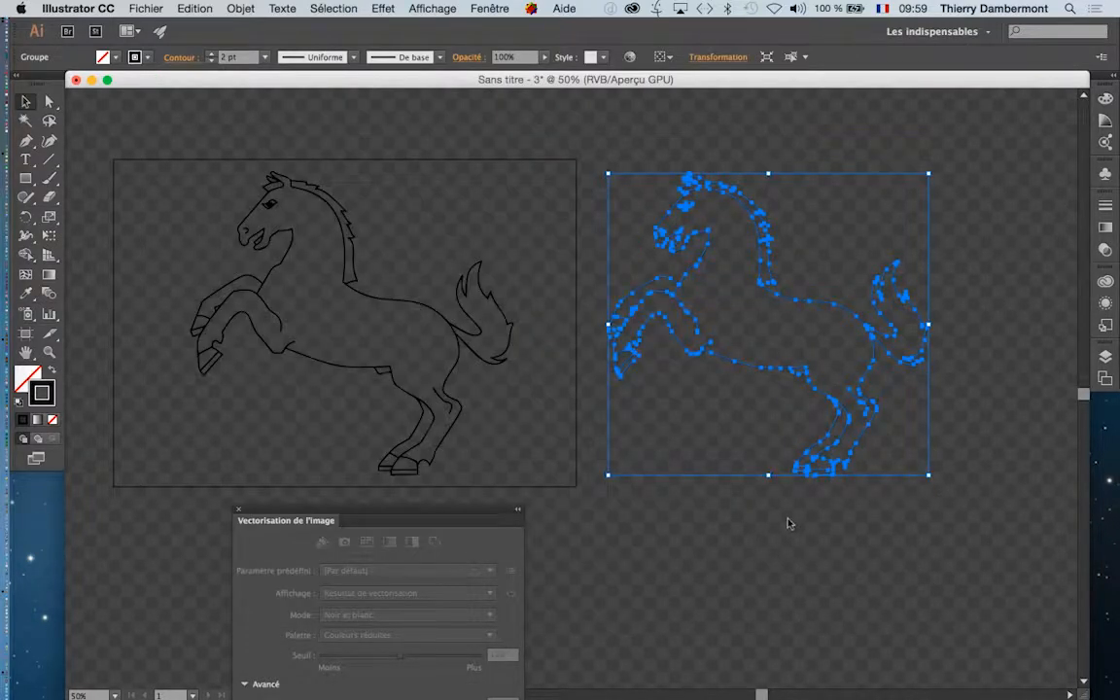
click(733, 541)
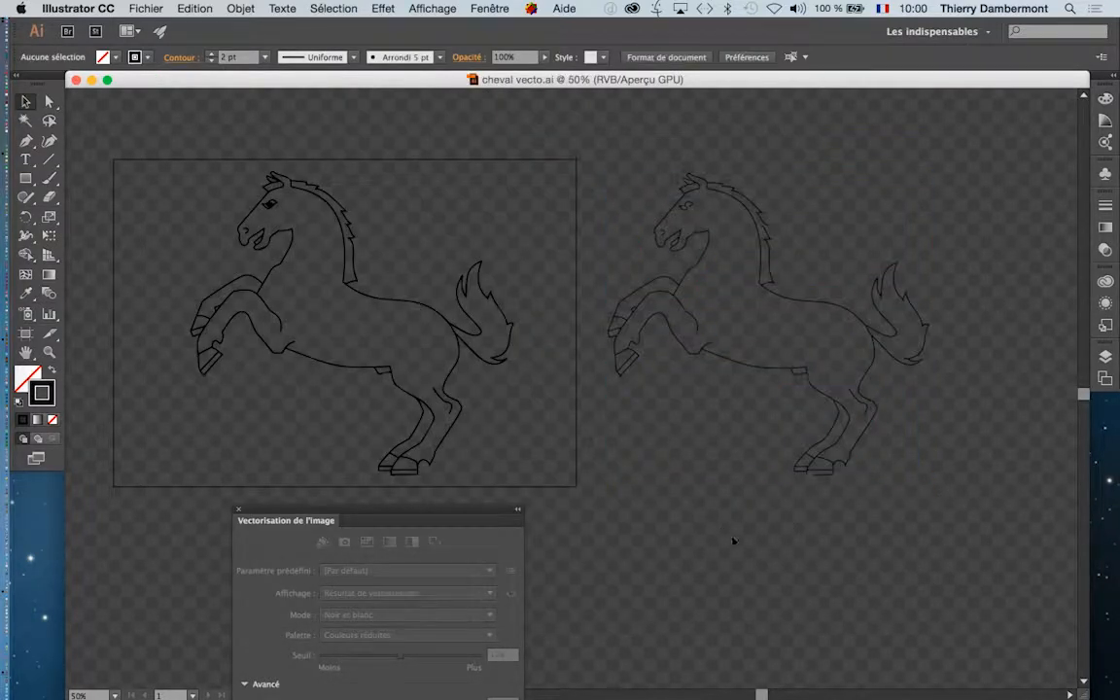
Step: Hide the transparency grid (damier de transparence) behind the two horses
drag(400, 513, 391, 544)
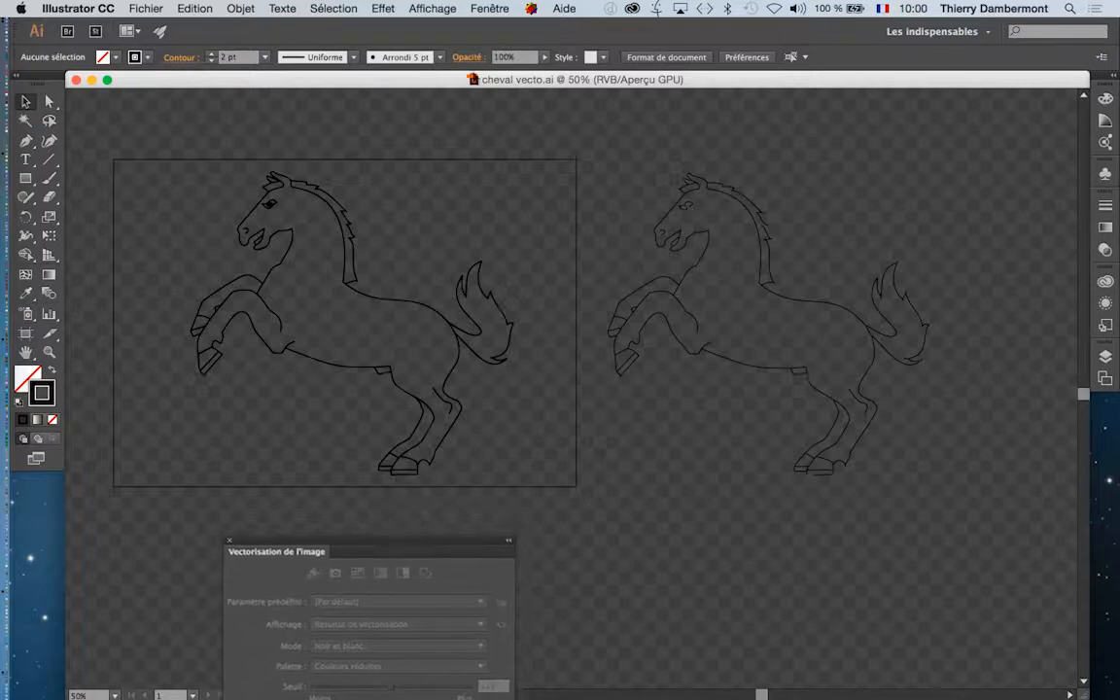
click(443, 7)
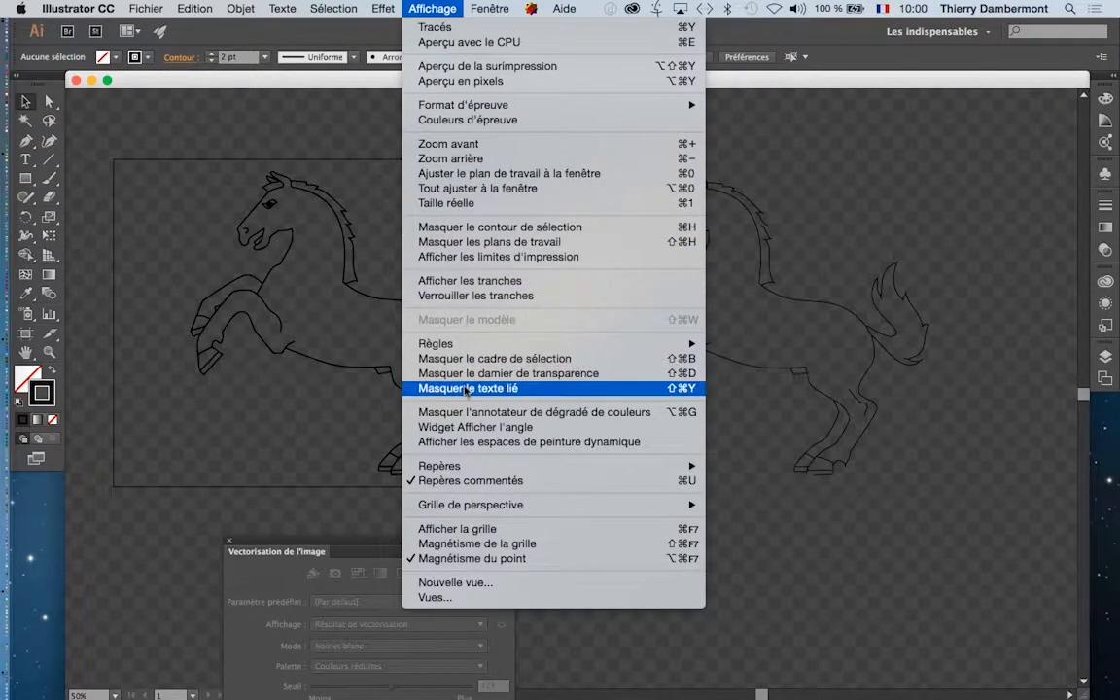
click(469, 373)
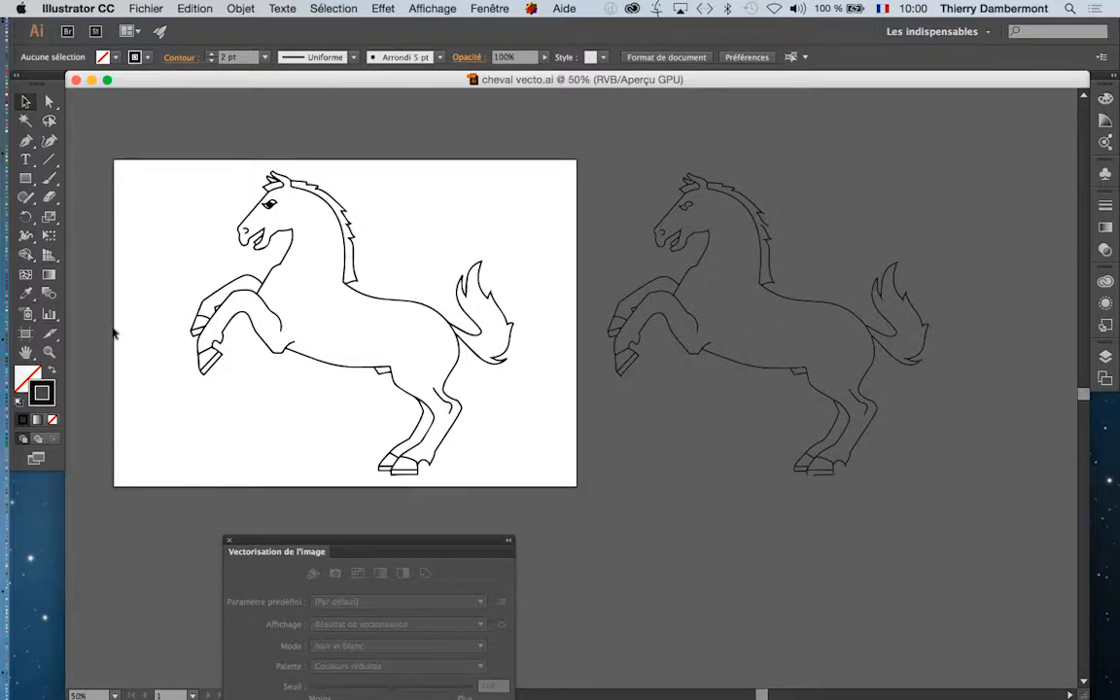
Step: Enlarge the artboard to about 780 × 320 mm so that it contains both horses
drag(40, 80, 84, 113)
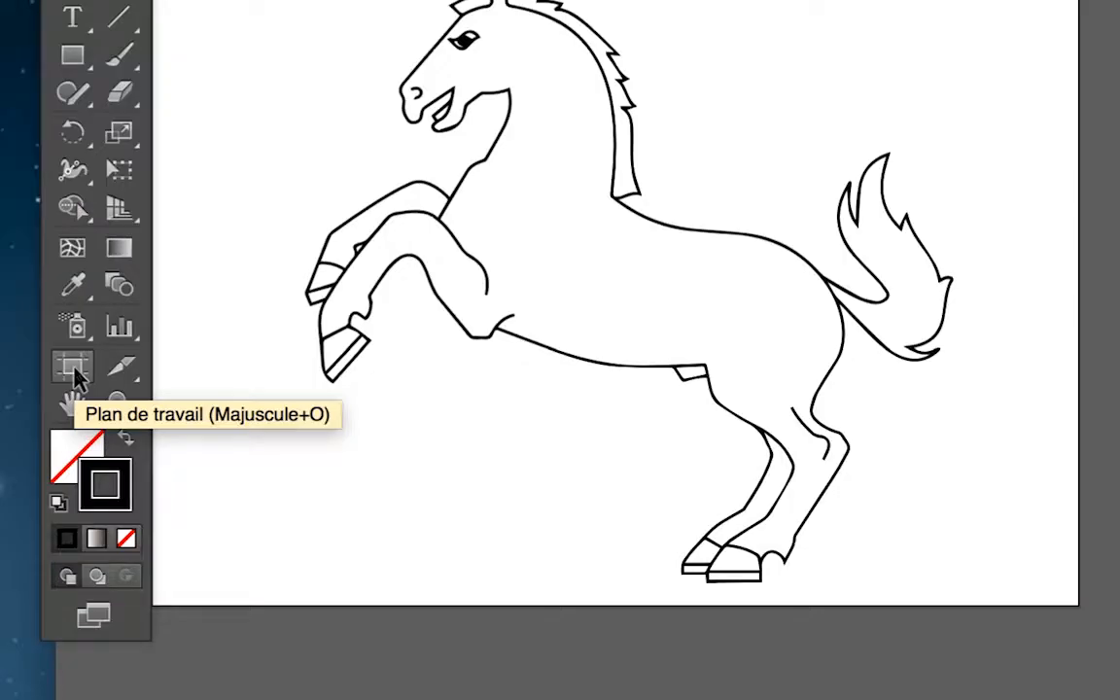
click(75, 367)
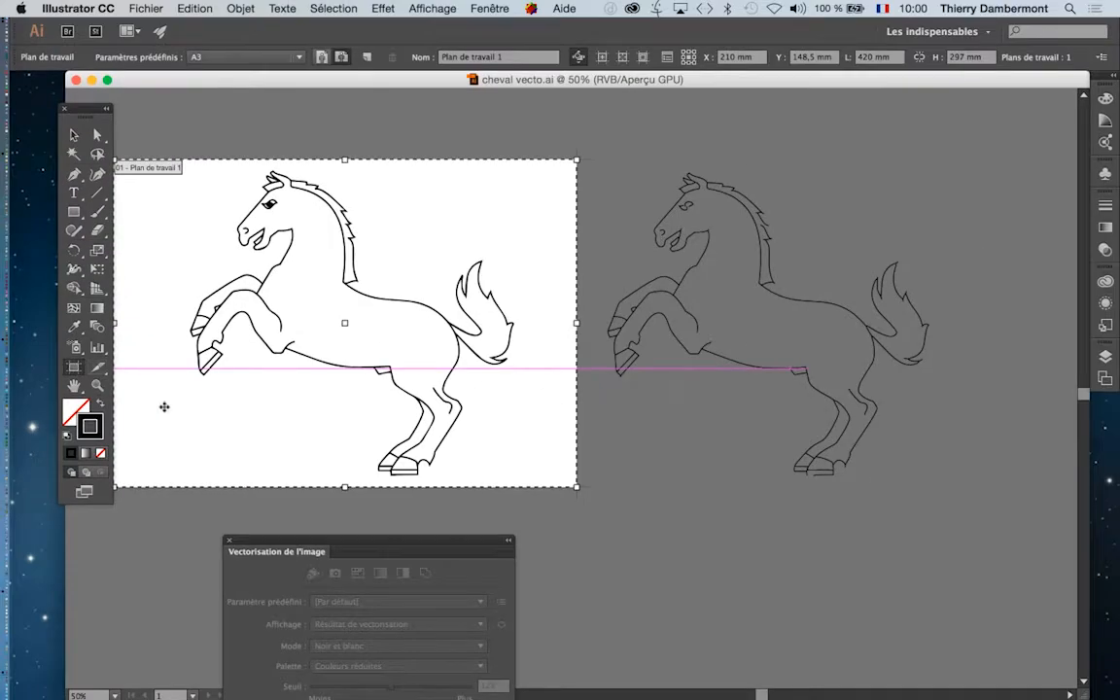
drag(576, 487, 974, 499)
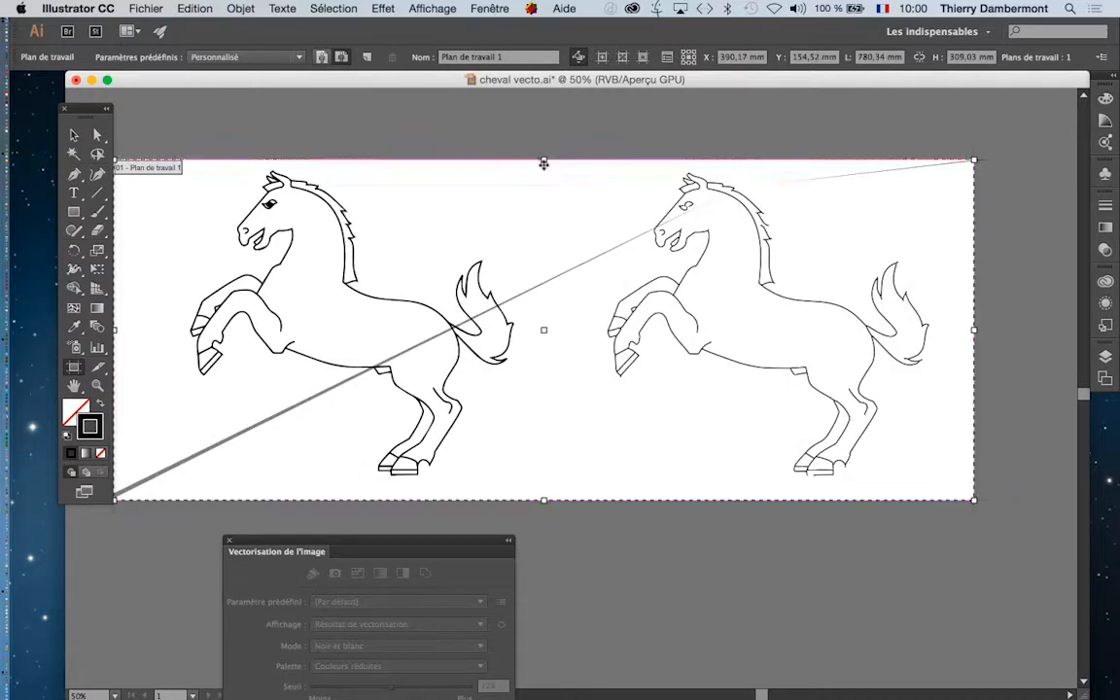
drag(544, 160, 544, 148)
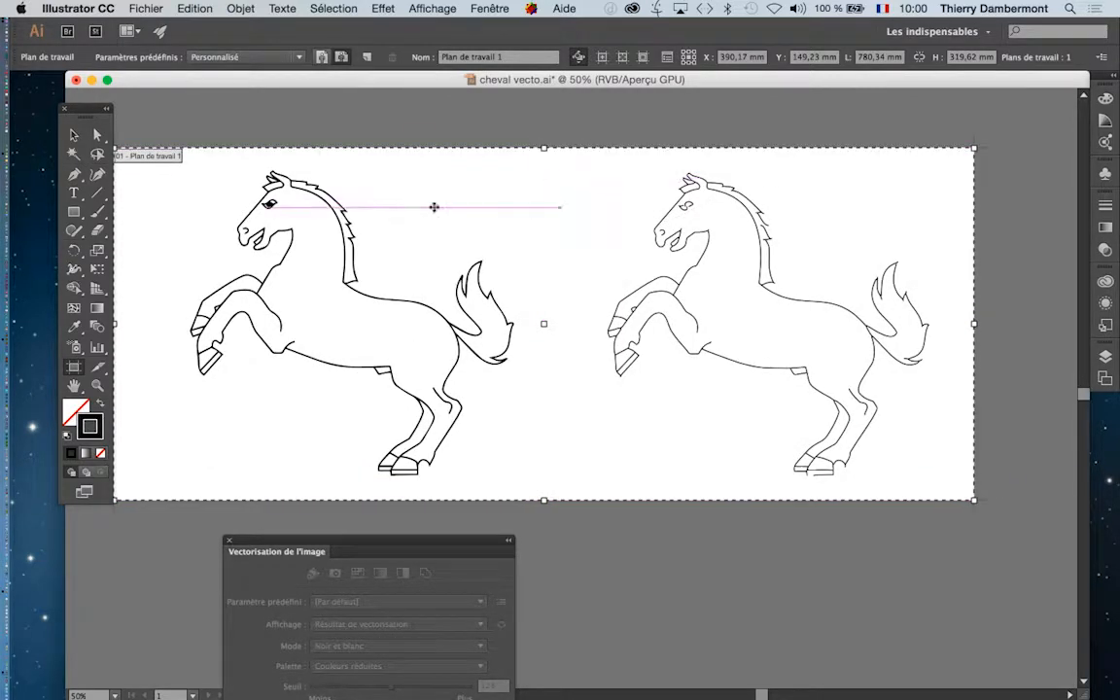
click(74, 135)
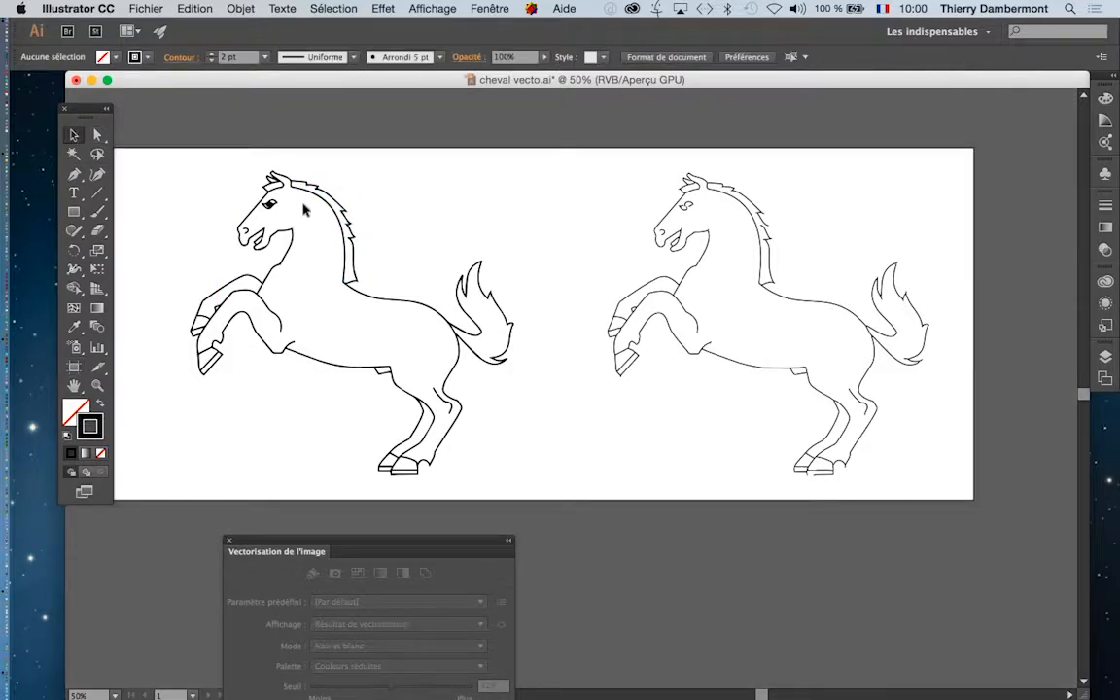
Step: Save the changes to cheval vecto.ai with the whole artboard in view
scroll(301, 209, down, 1)
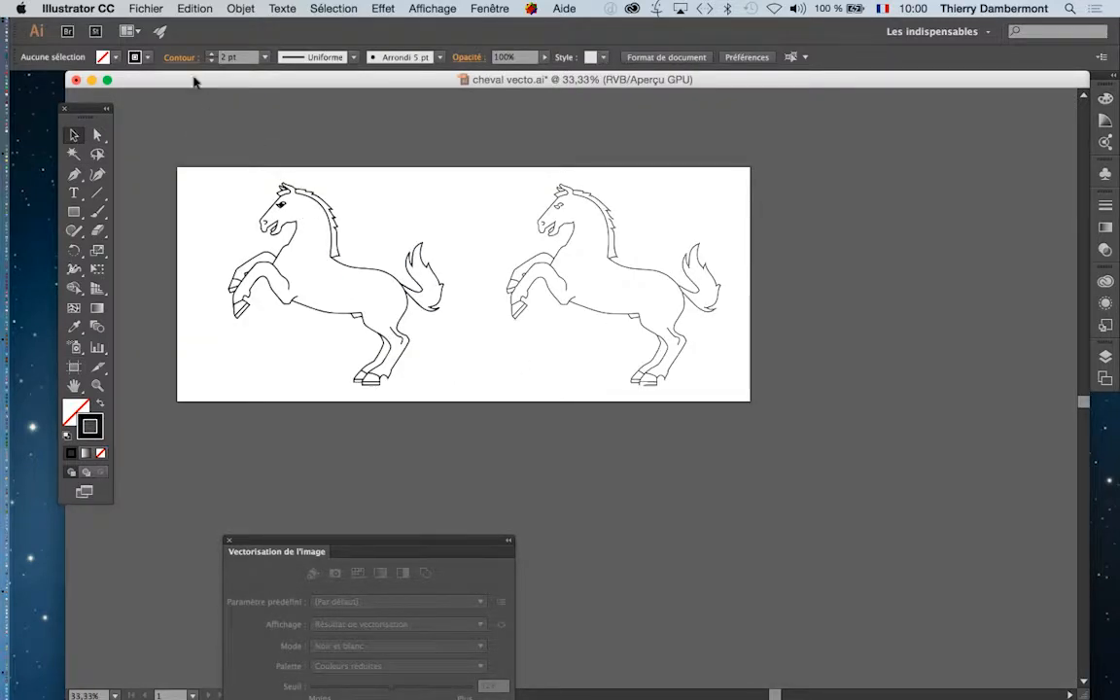
click(146, 8)
click(155, 128)
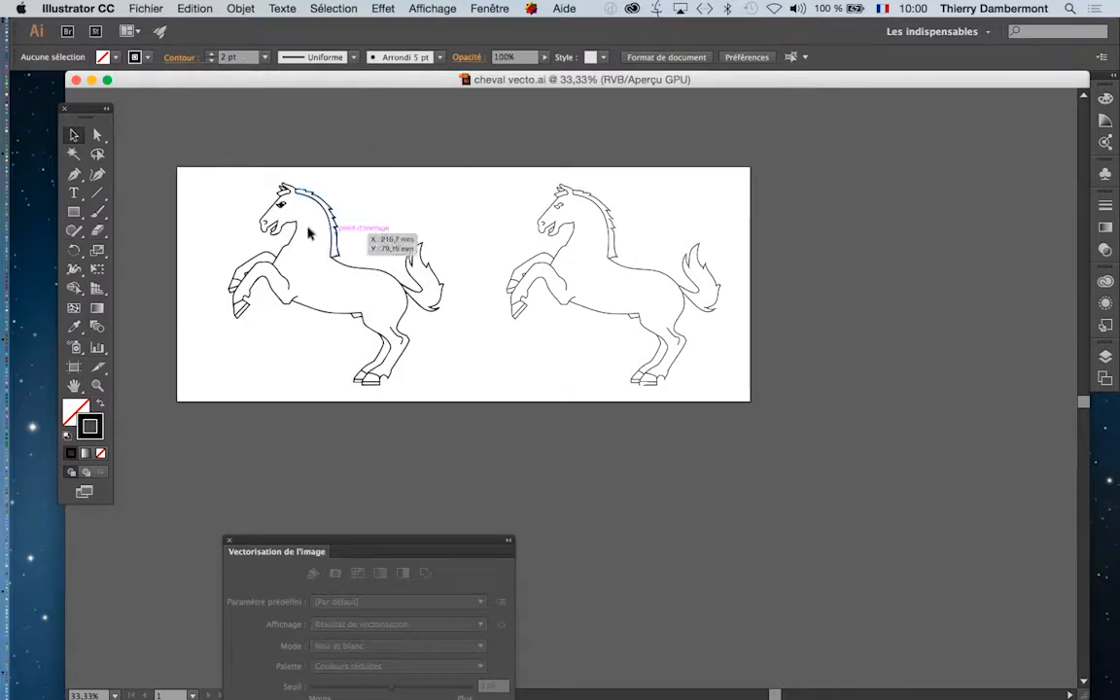
Step: Examine the line thickness and corner shapes of the first horse's filled tracing up close, especially around the head and mane
scroll(291, 224, up, 2)
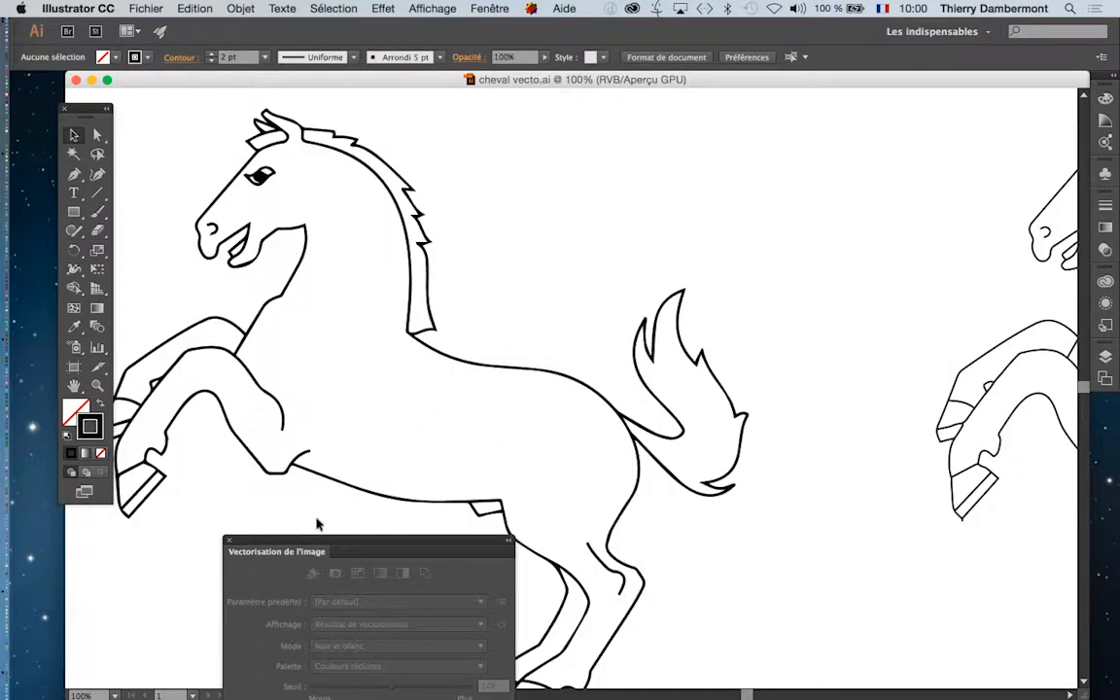
drag(300, 542, 873, 609)
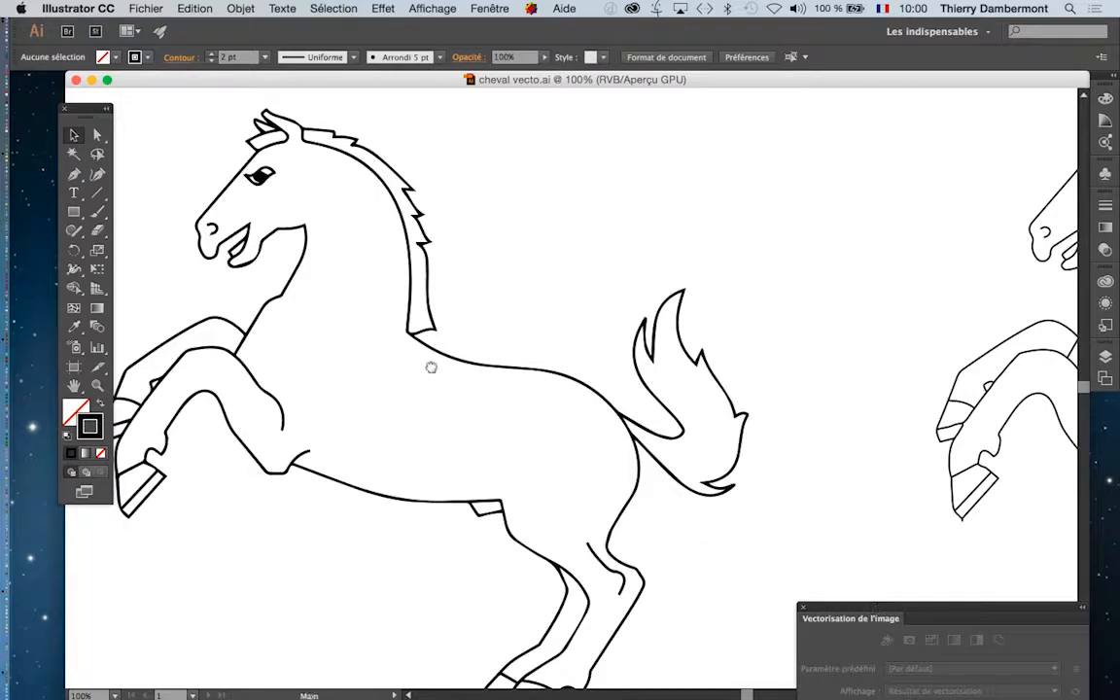
drag(389, 356, 536, 409)
scroll(344, 231, up, 2)
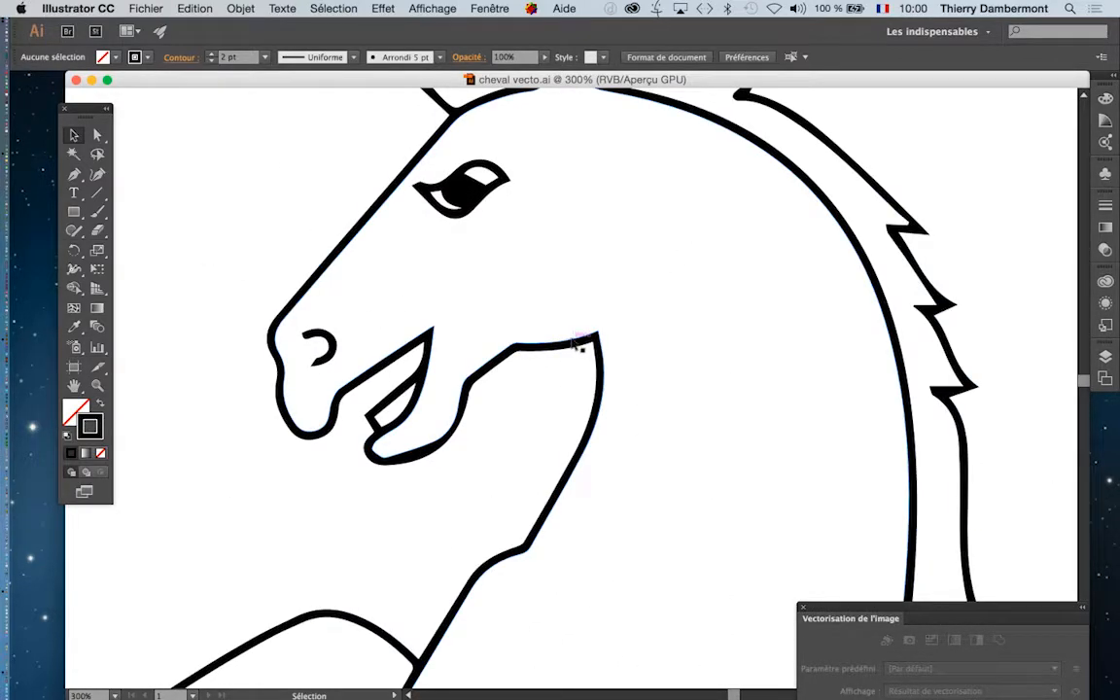
scroll(462, 440, down, 1)
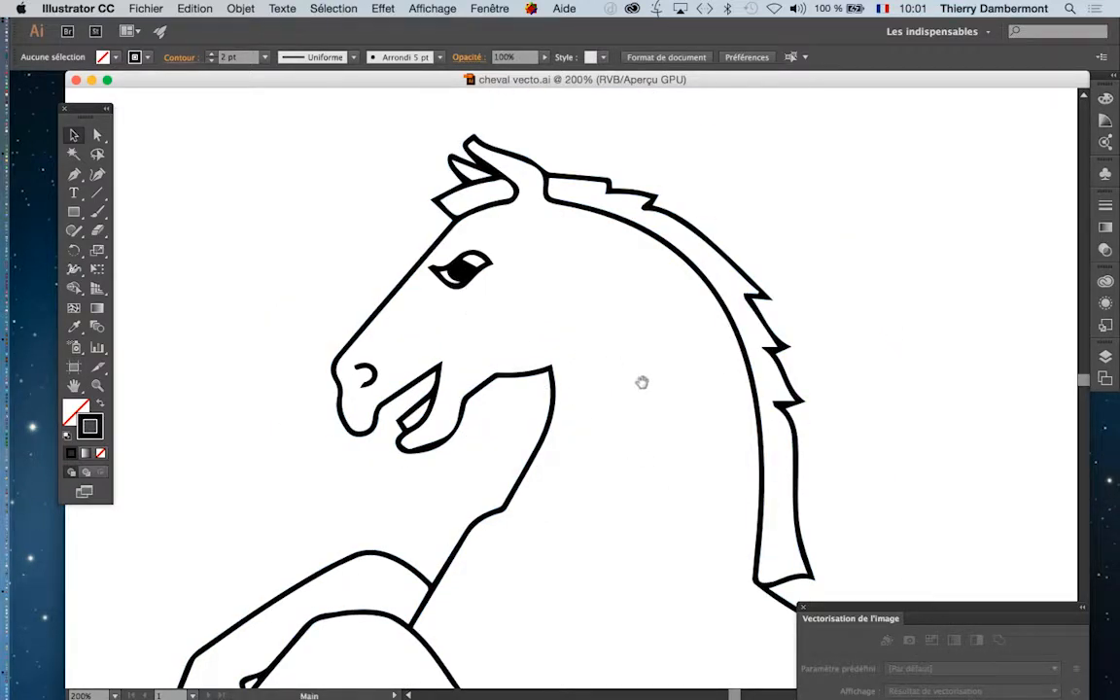
scroll(778, 347, up, 4)
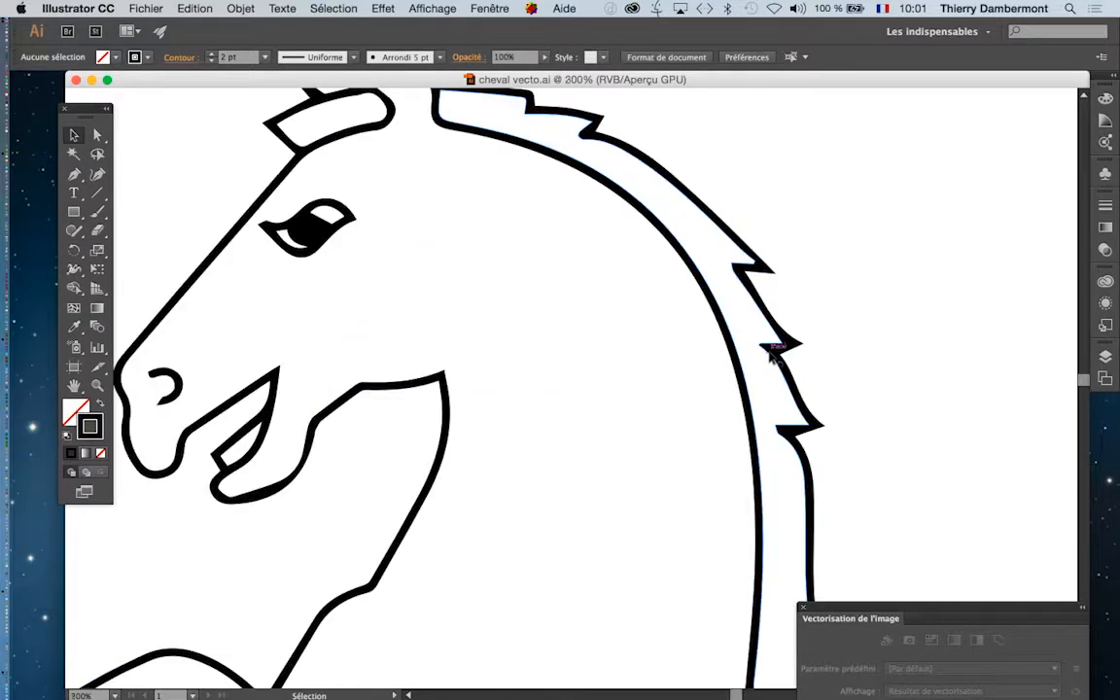
scroll(783, 345, up, 1)
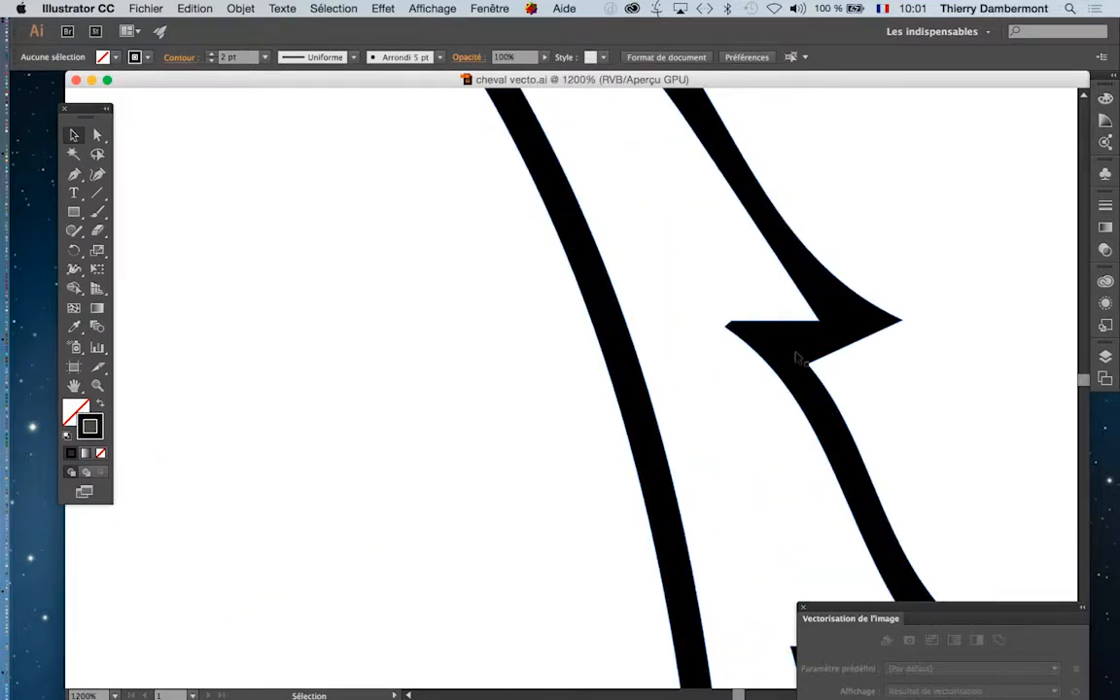
drag(753, 619, 737, 698)
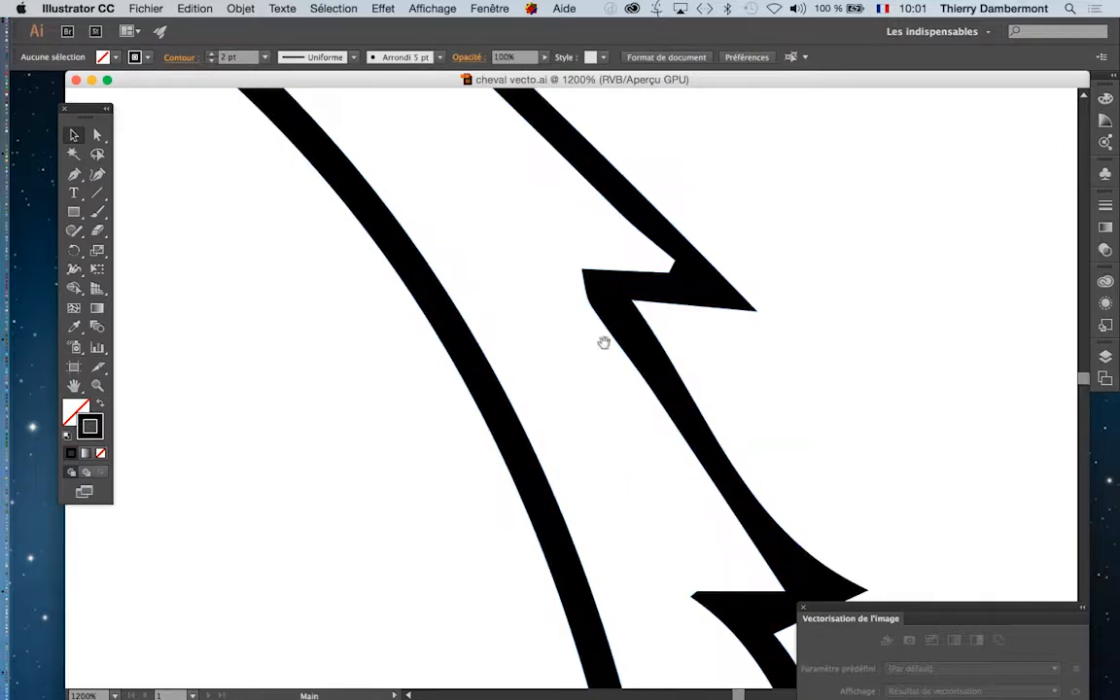
scroll(688, 387, down, 2)
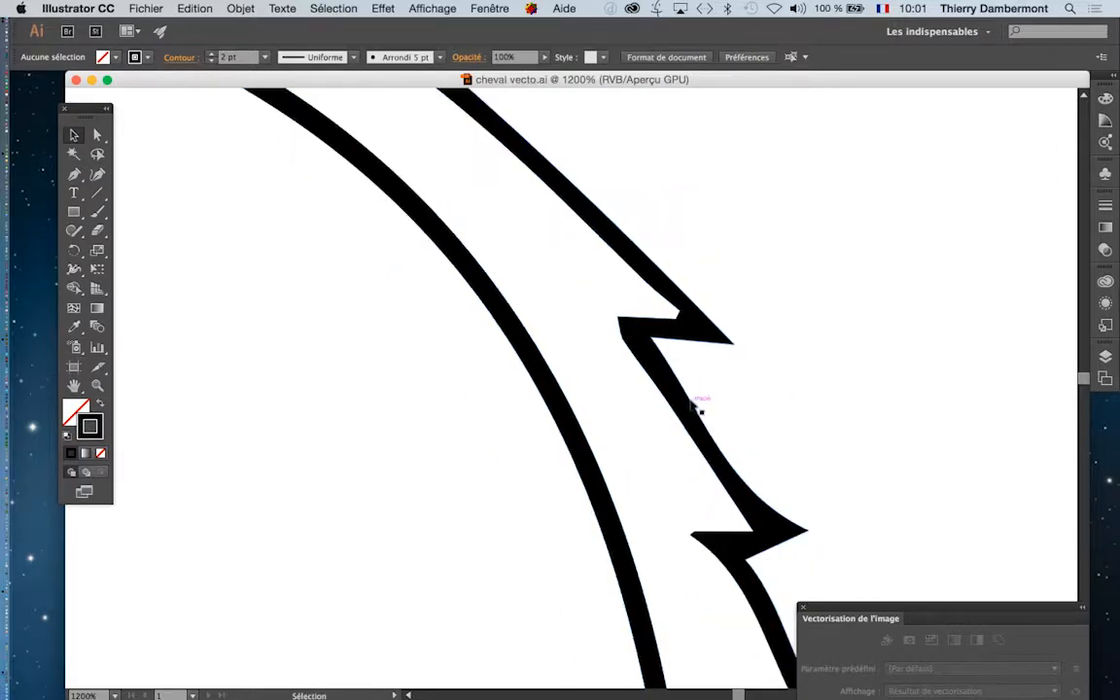
scroll(696, 409, down, 4)
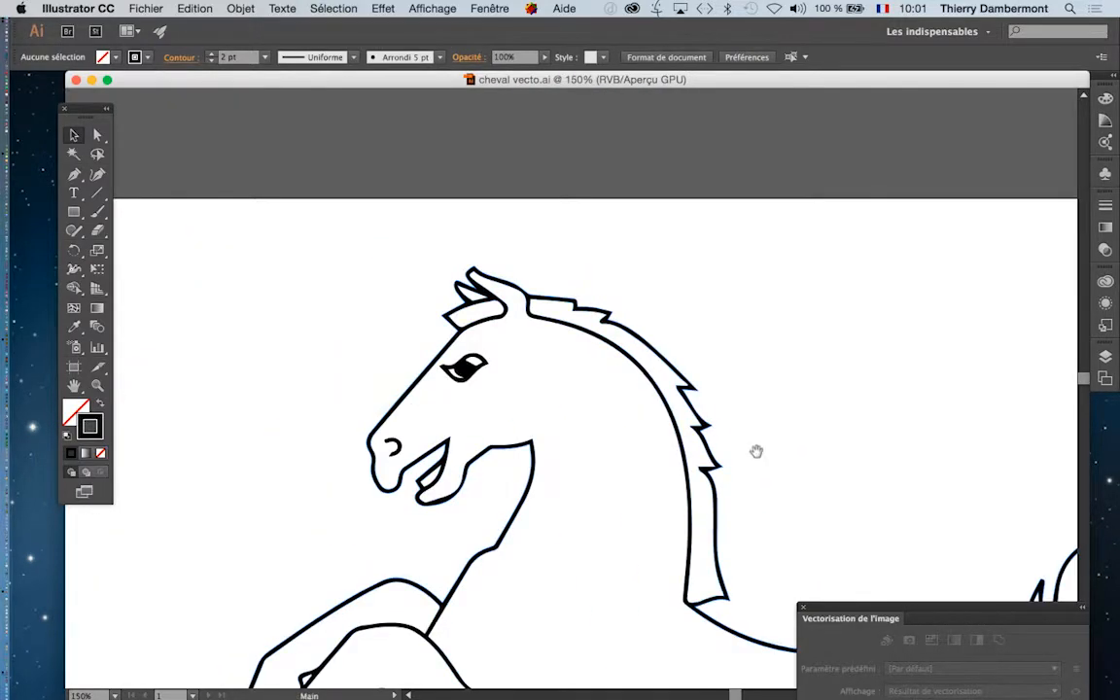
drag(755, 453, 510, 220)
drag(759, 420, 657, 384)
scroll(679, 390, down, 2)
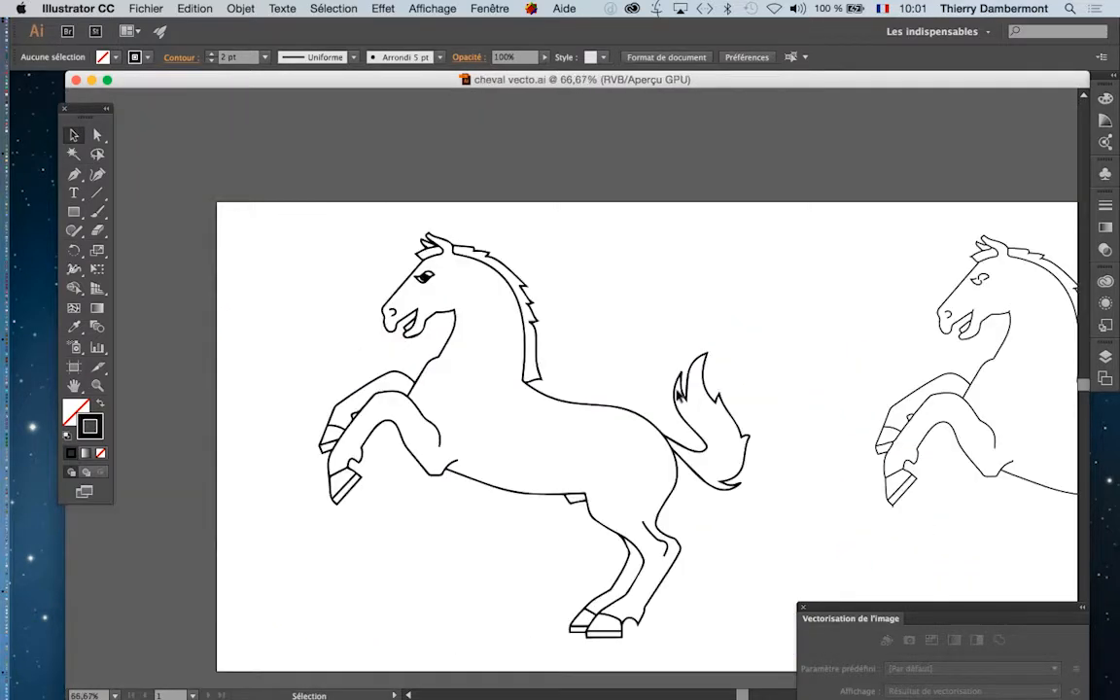
Step: Examine the stroke tracing of the second horse up close, checking the line ends and joins along the mane and the head
drag(831, 415, 433, 383)
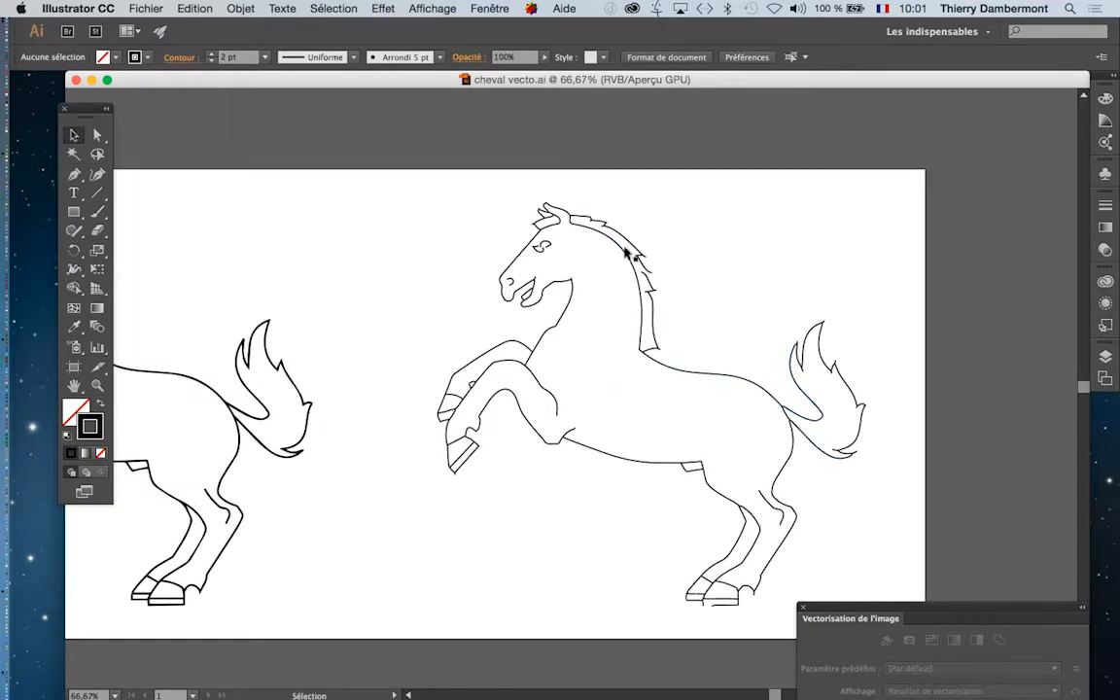
scroll(647, 277, up, 4)
scroll(647, 277, up, 2)
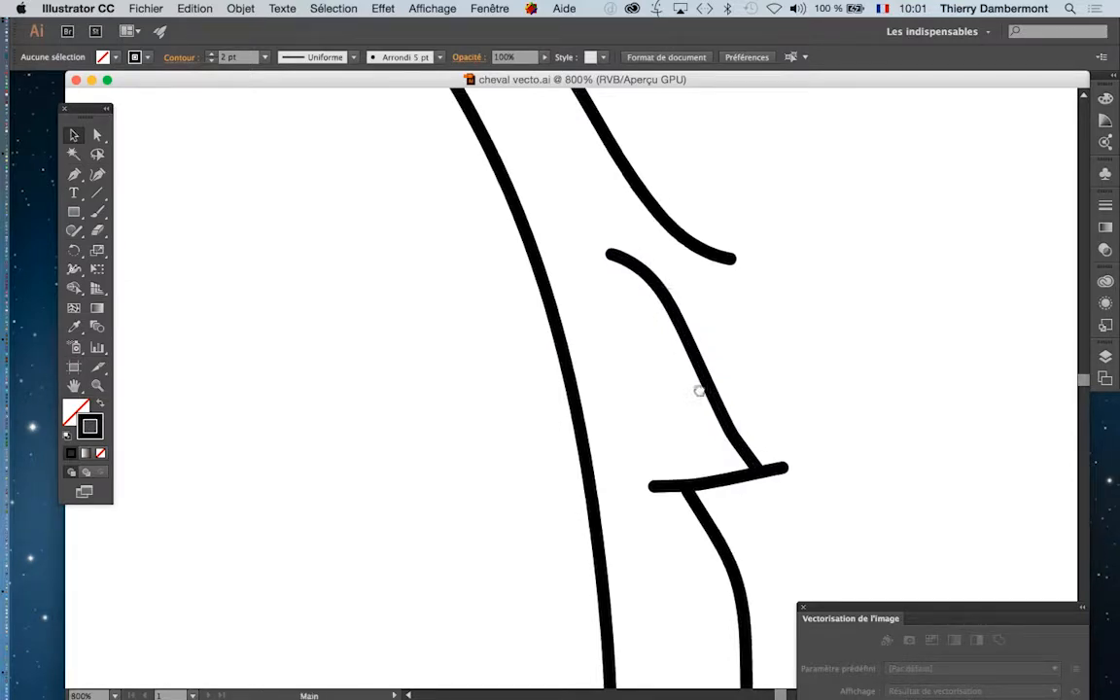
scroll(691, 393, up, 5)
drag(633, 282, 710, 452)
drag(475, 365, 681, 424)
drag(493, 301, 632, 419)
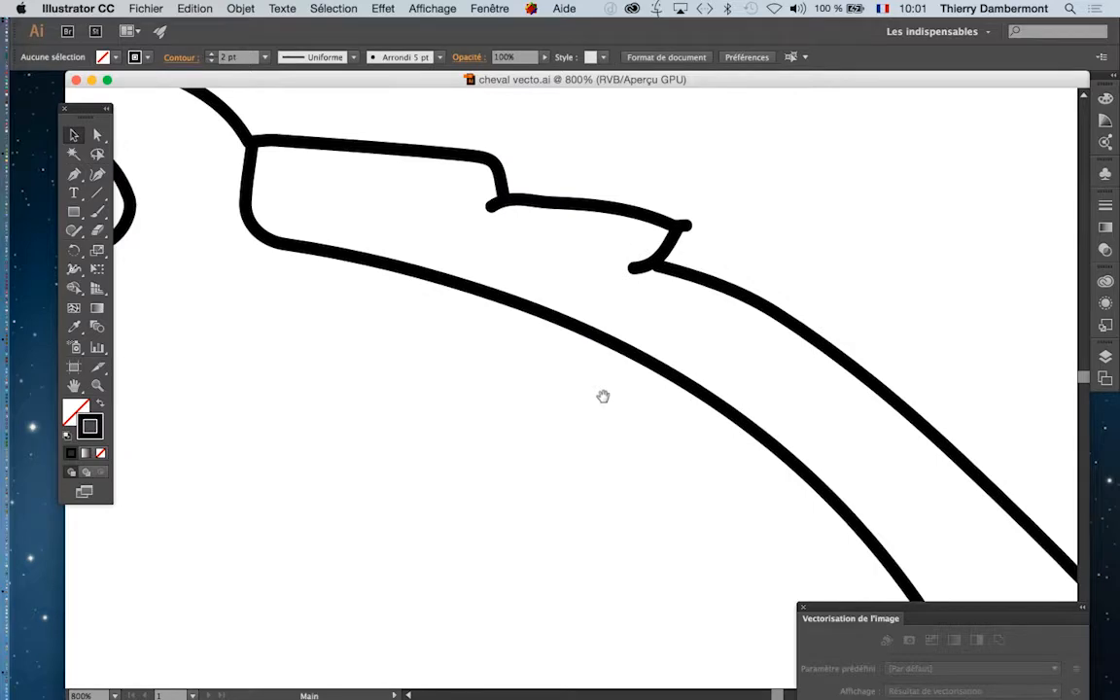
scroll(586, 403, down, 4)
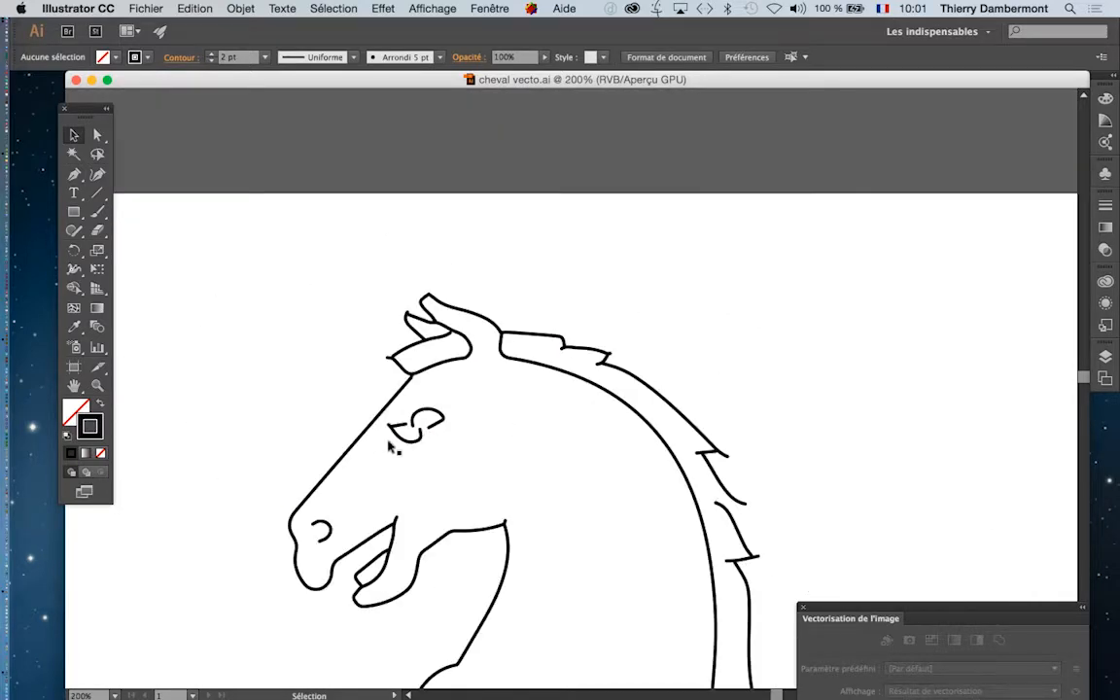
Step: Compare the filled and stroked horse tracings side by side with the whole artboard in view
scroll(374, 449, down, 3)
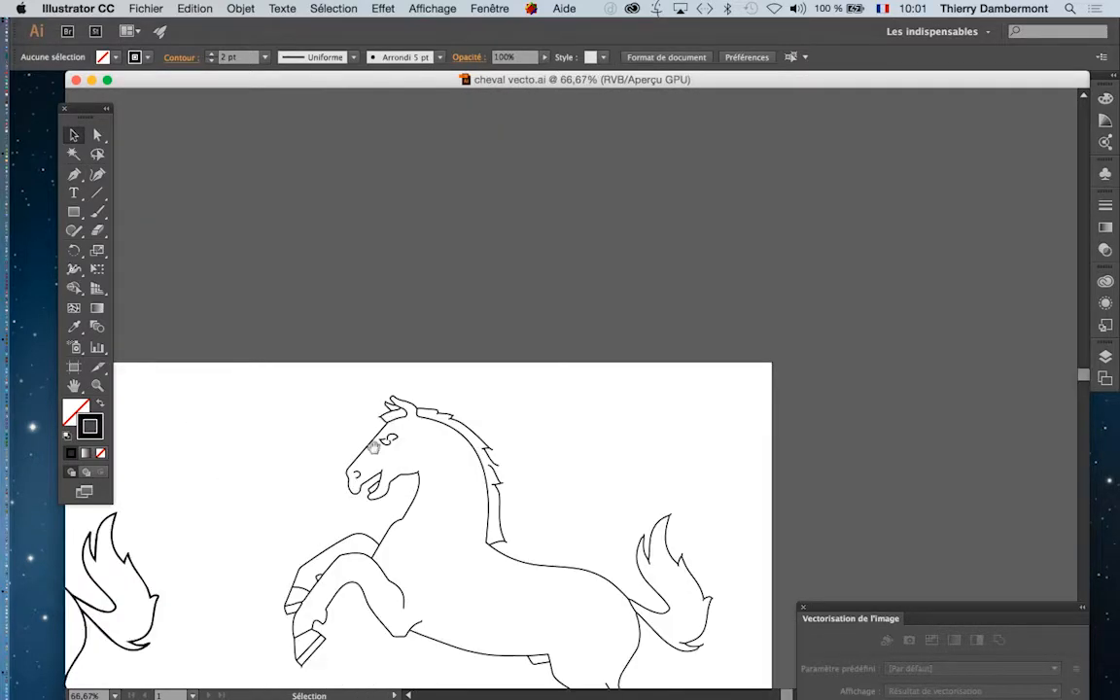
drag(470, 355, 627, 201)
scroll(545, 245, down, 1)
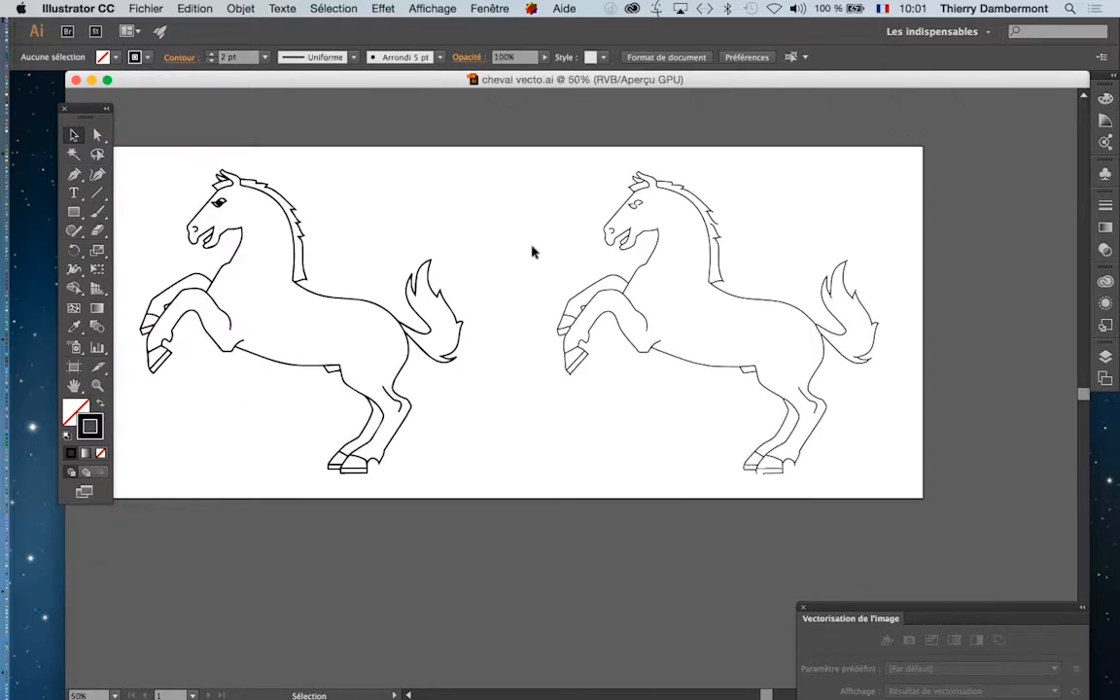
drag(435, 259, 482, 277)
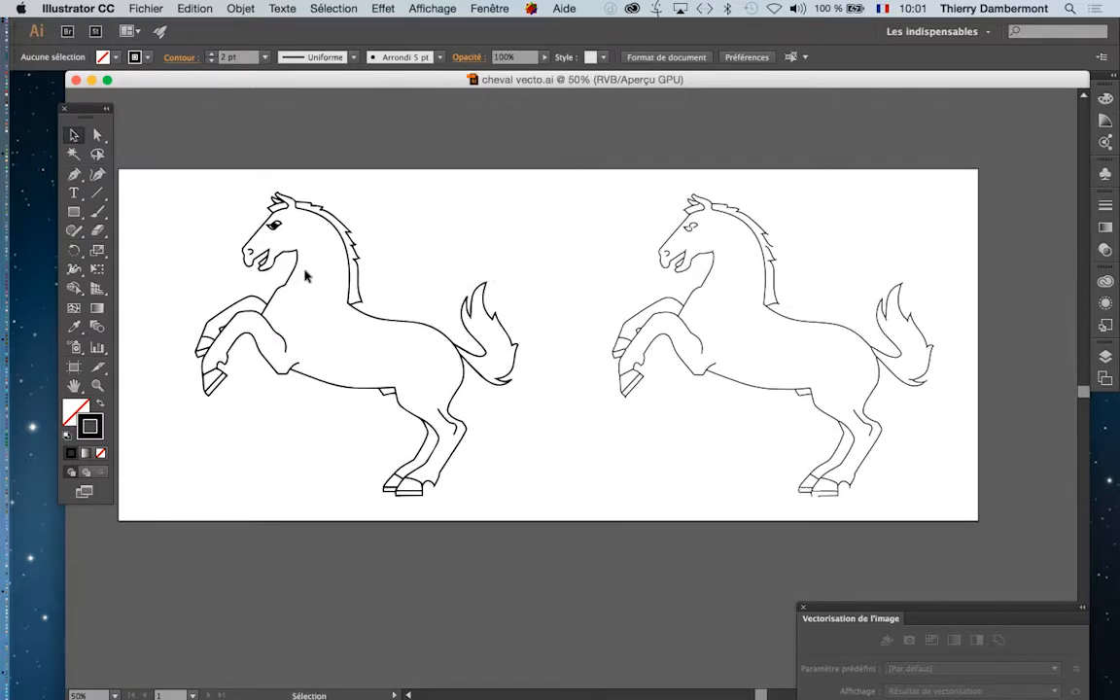